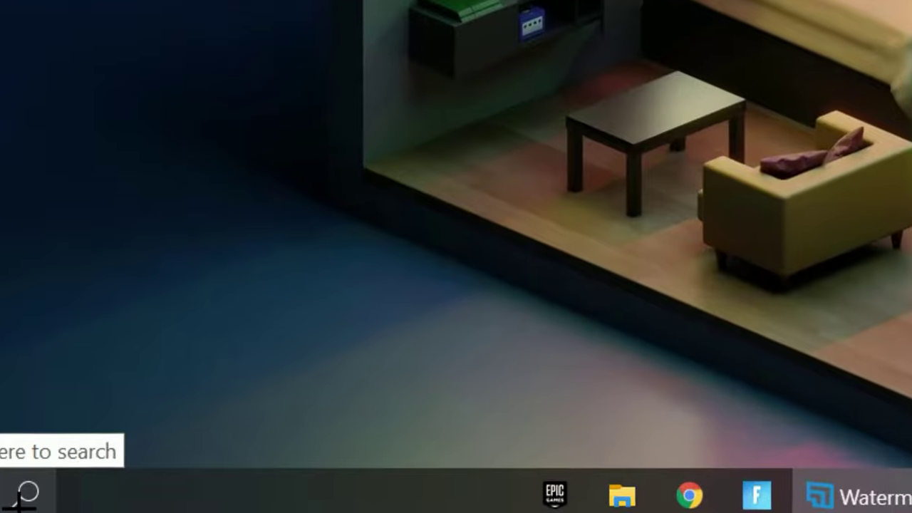
Search Windows for 'cmd' to bring up Command Prompt
{"action": "left_click", "coordinate": [32, 497]}
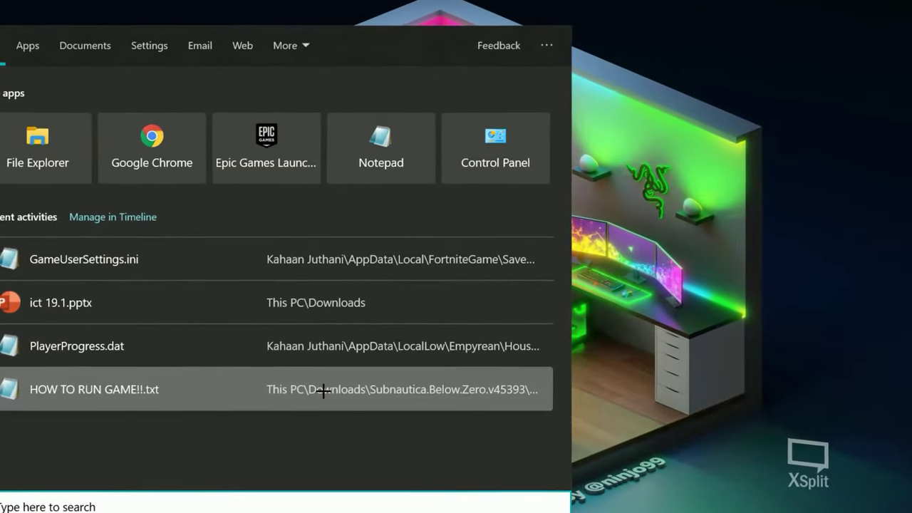
{"action": "type", "text": "cmd"}
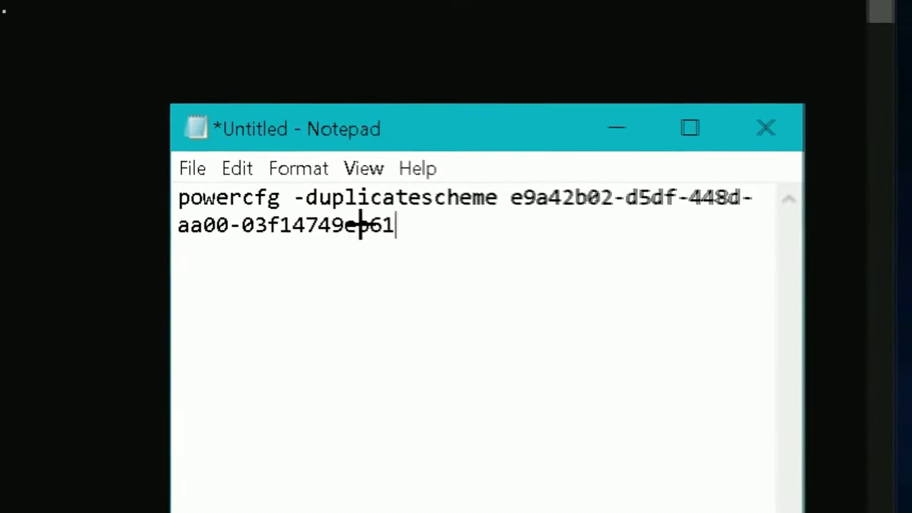
Copy the powercfg -duplicatescheme command from Notepad and paste it into Command Prompt
{"action": "key", "text": "ctrl+a"}
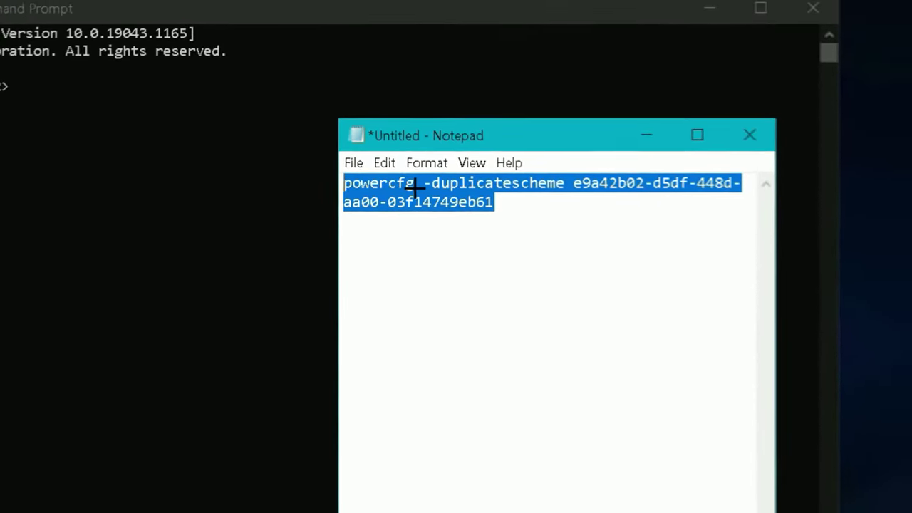
{"action": "right_click", "coordinate": [315, 200]}
{"action": "left_click", "coordinate": [507, 241]}
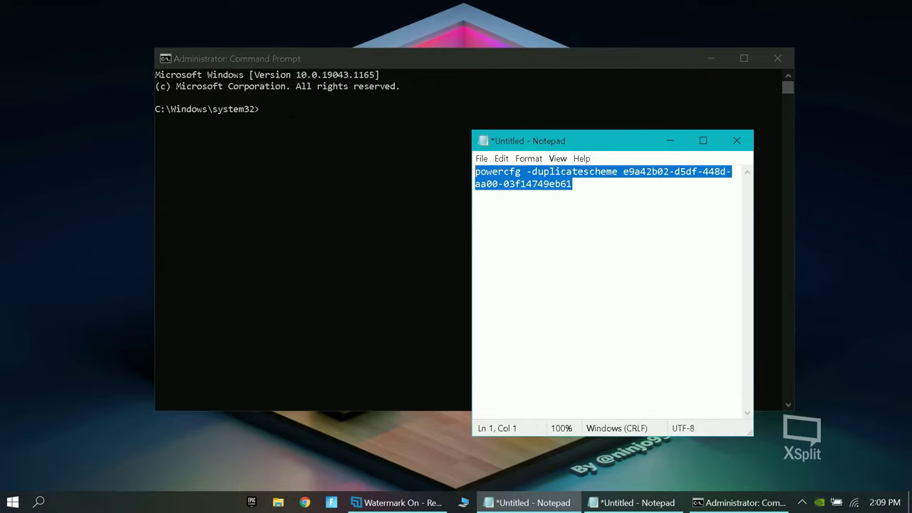
{"action": "left_click", "coordinate": [114, 91]}
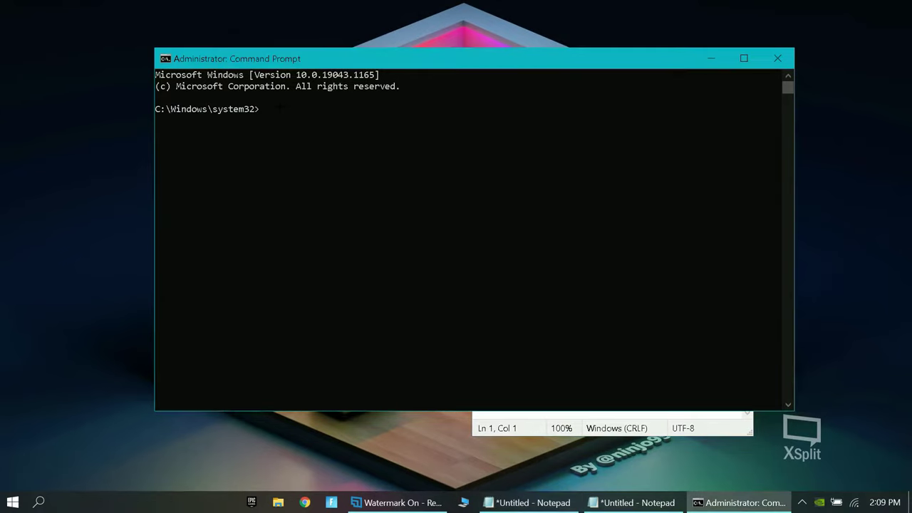
{"action": "right_click", "coordinate": [316, 130]}
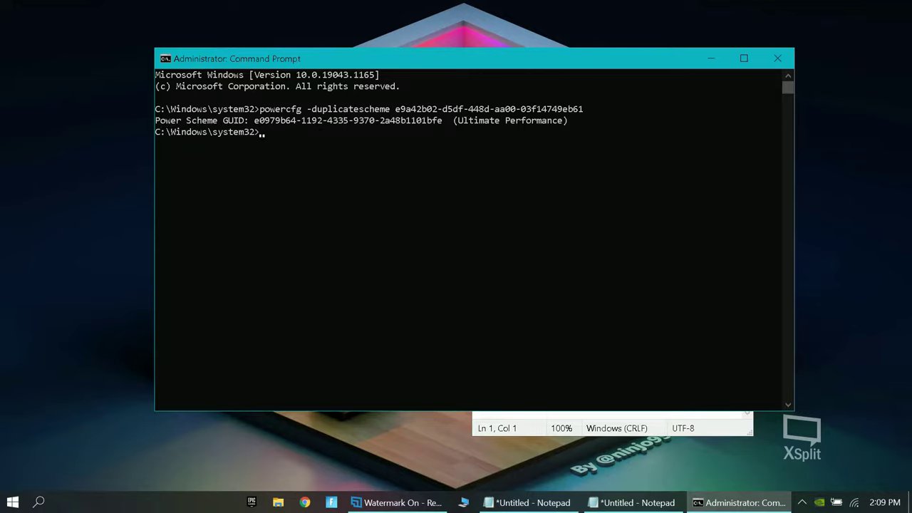
Select the console output naming the new (Ultimate Performance) power scheme
{"action": "left_click_drag", "start_coordinate": [255, 121], "coordinate": [274, 132]}
{"action": "left_click", "coordinate": [267, 132]}
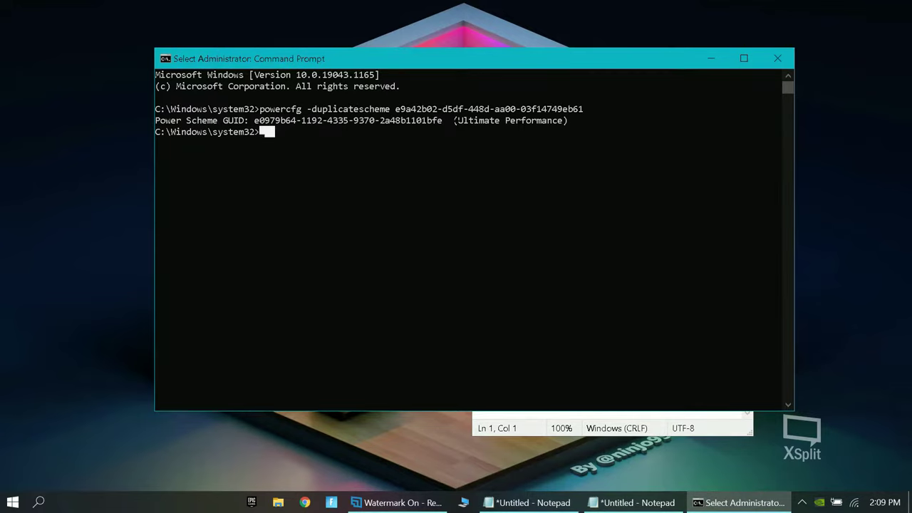
{"action": "left_click_drag", "start_coordinate": [454, 120], "coordinate": [567, 117]}
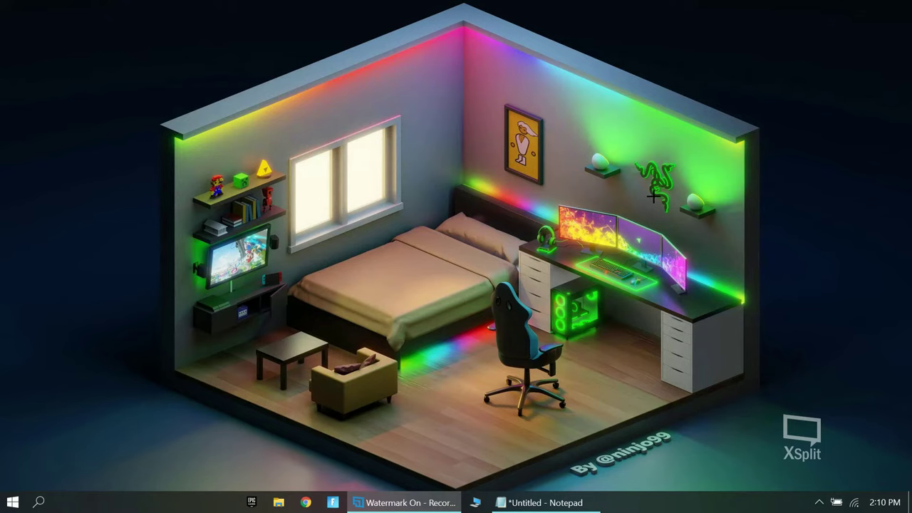
Search for 'edit power plan', open it, and maximize the plan settings window
{"action": "left_click", "coordinate": [38, 503]}
{"action": "type", "text": "e"}
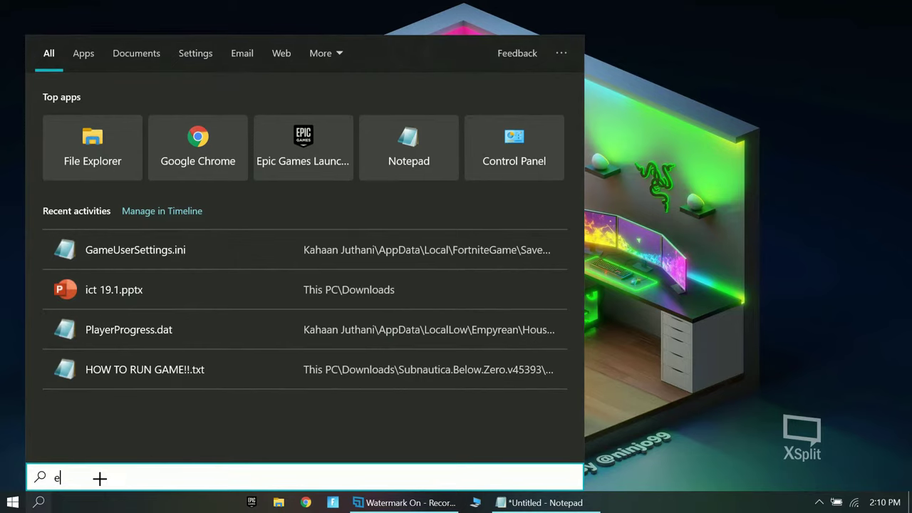
{"action": "type", "text": "dit power planj"}
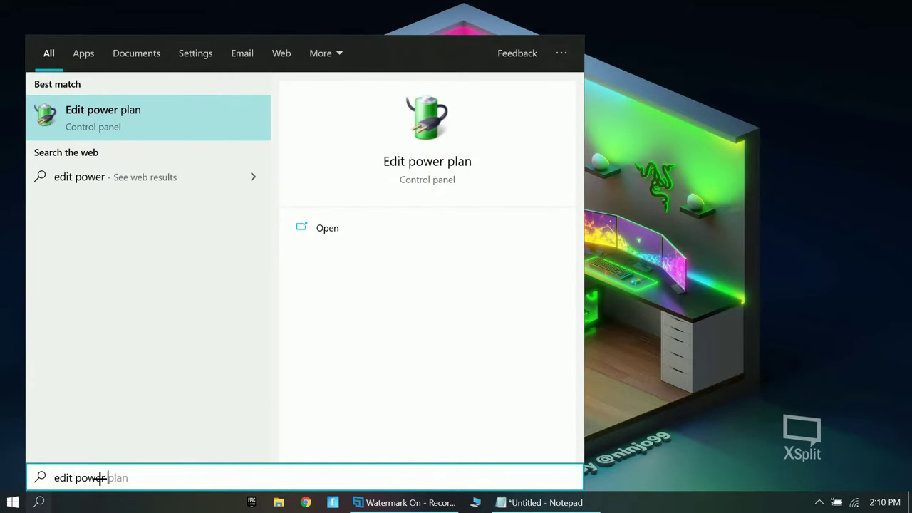
{"action": "key", "text": "BackSpace"}
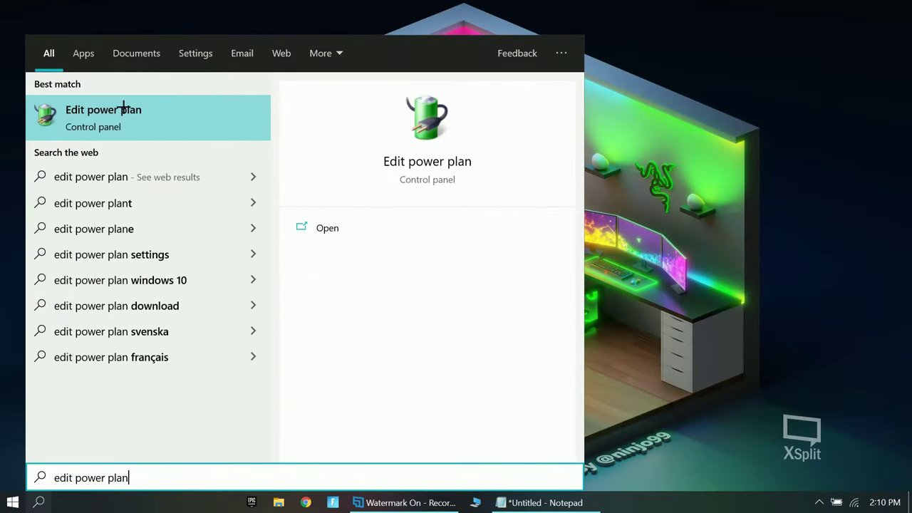
{"action": "left_click", "coordinate": [124, 109]}
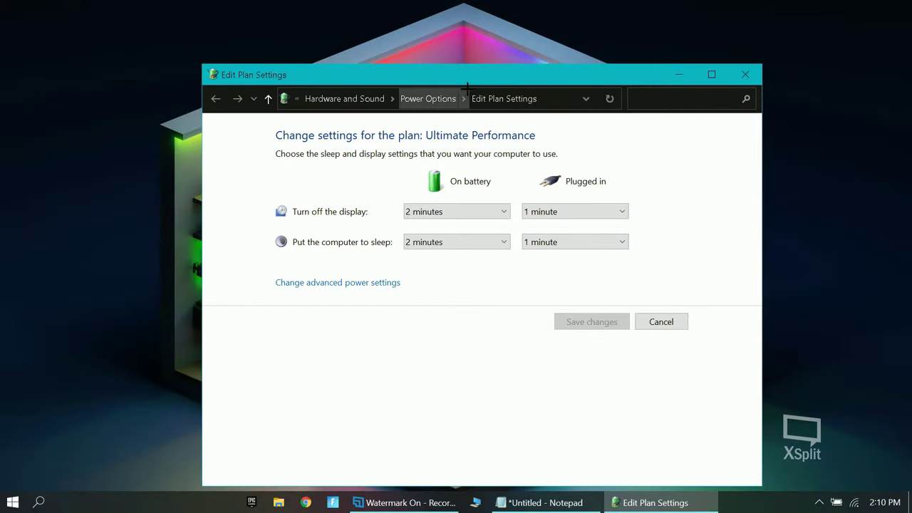
{"action": "left_click_drag", "start_coordinate": [467, 85], "coordinate": [421, 22]}
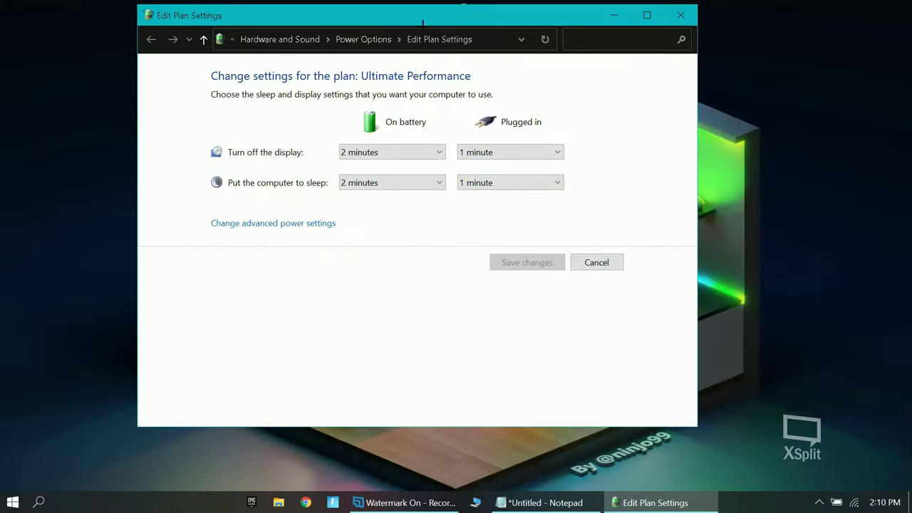
{"action": "left_click", "coordinate": [647, 16]}
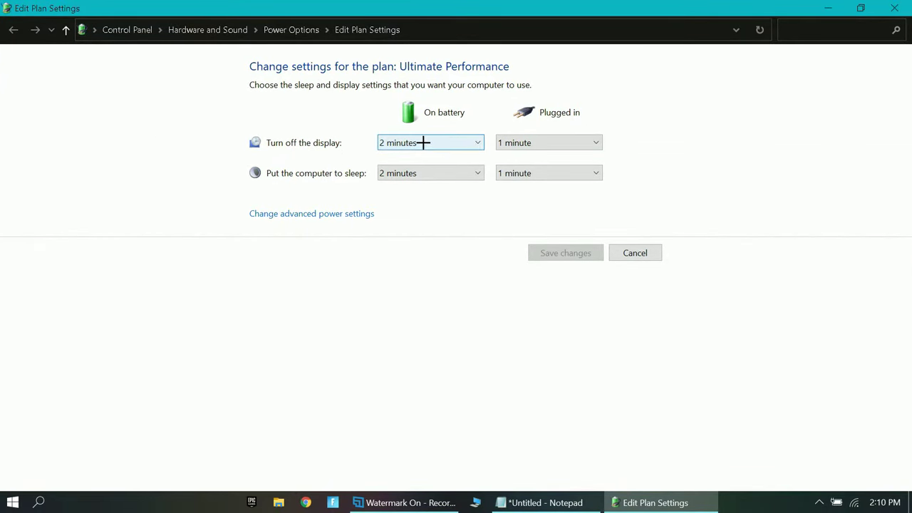
Set display turn-off and sleep to Never, both on battery and plugged in
{"action": "left_click", "coordinate": [424, 142]}
{"action": "left_click", "coordinate": [390, 335]}
{"action": "left_click", "coordinate": [430, 174]}
{"action": "left_click", "coordinate": [392, 365]}
{"action": "left_click", "coordinate": [548, 173]}
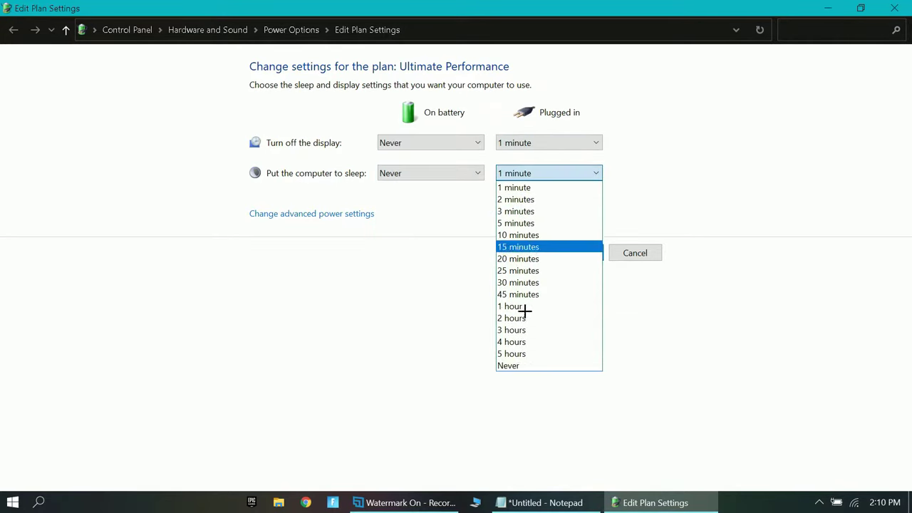
{"action": "left_click", "coordinate": [533, 365]}
{"action": "left_click", "coordinate": [549, 143]}
{"action": "left_click", "coordinate": [530, 334]}
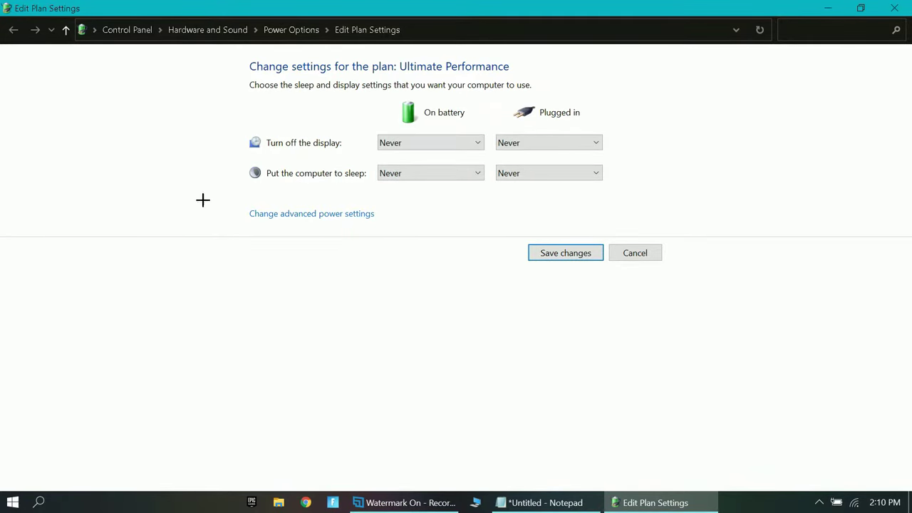
In advanced power settings, set the hard disk on-battery timeout to Never
{"action": "left_click", "coordinate": [326, 214]}
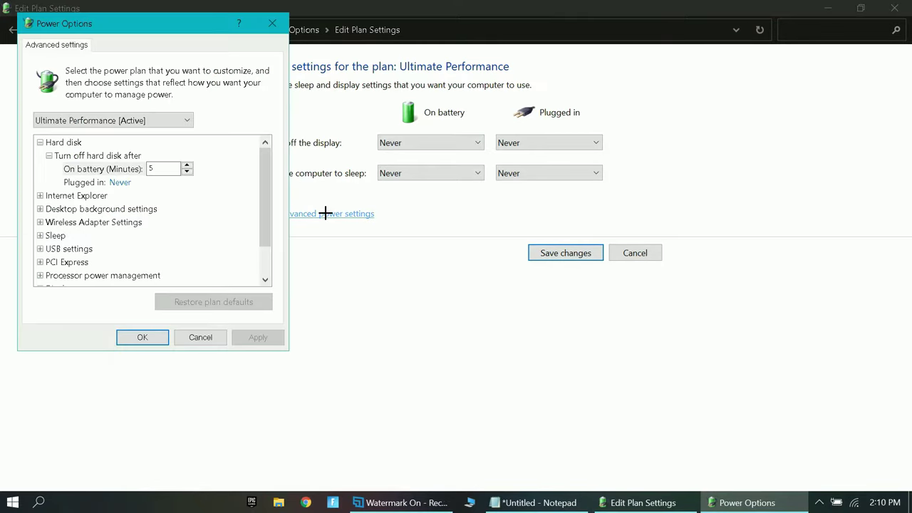
{"action": "key", "text": "BackSpace"}
{"action": "type", "text": "2"}
{"action": "left_click", "coordinate": [186, 171]}
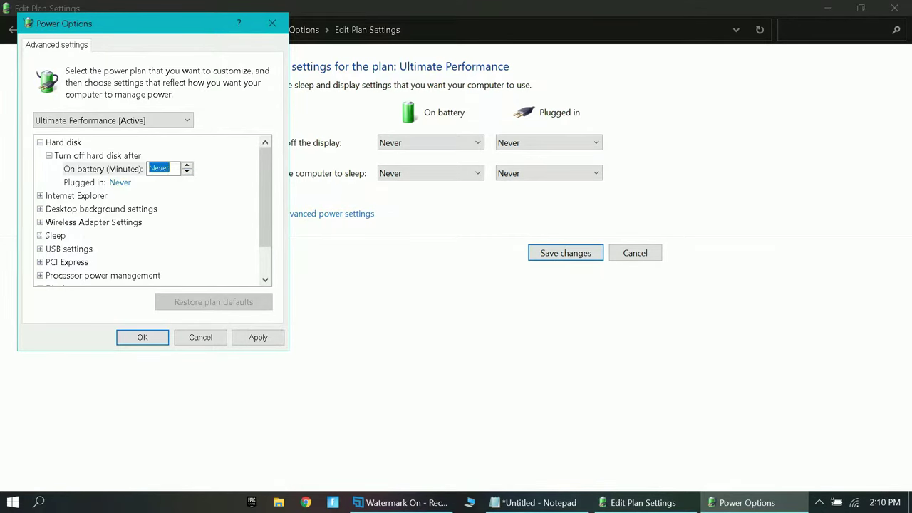
Set Sleep after to Never for both on battery and plugged in
{"action": "left_click", "coordinate": [40, 235]}
{"action": "left_click", "coordinate": [57, 235]}
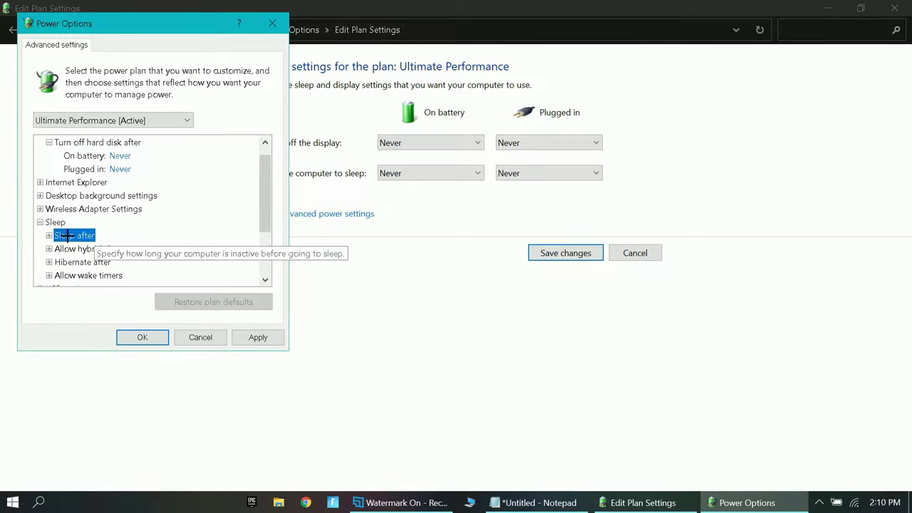
{"action": "left_click", "coordinate": [49, 235]}
{"action": "left_click", "coordinate": [138, 249]}
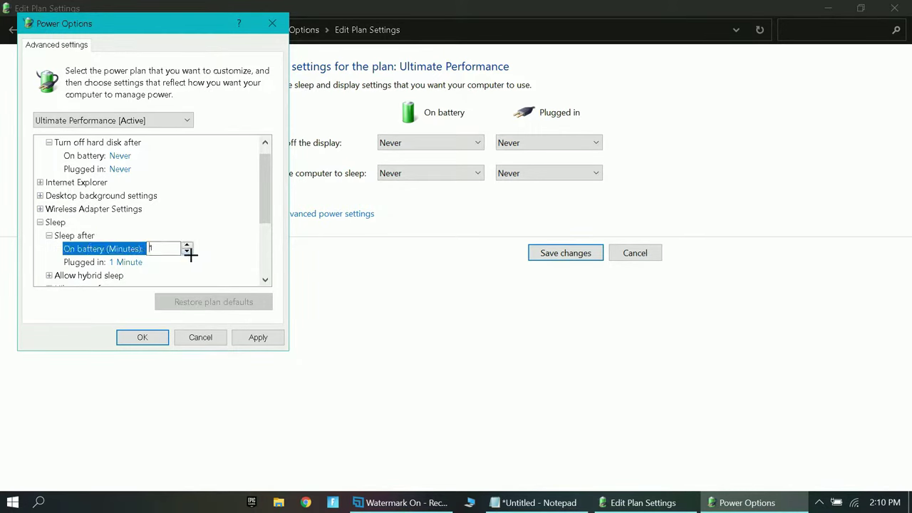
{"action": "left_click", "coordinate": [187, 252]}
{"action": "left_click", "coordinate": [126, 262]}
{"action": "left_click", "coordinate": [183, 265]}
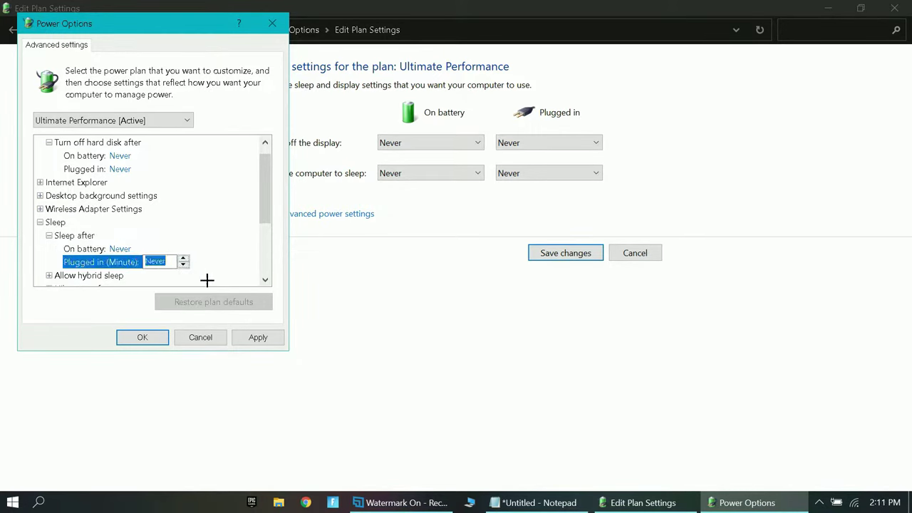
Apply and confirm the advanced settings, save the plan changes, and close Power Options
{"action": "left_click", "coordinate": [252, 336]}
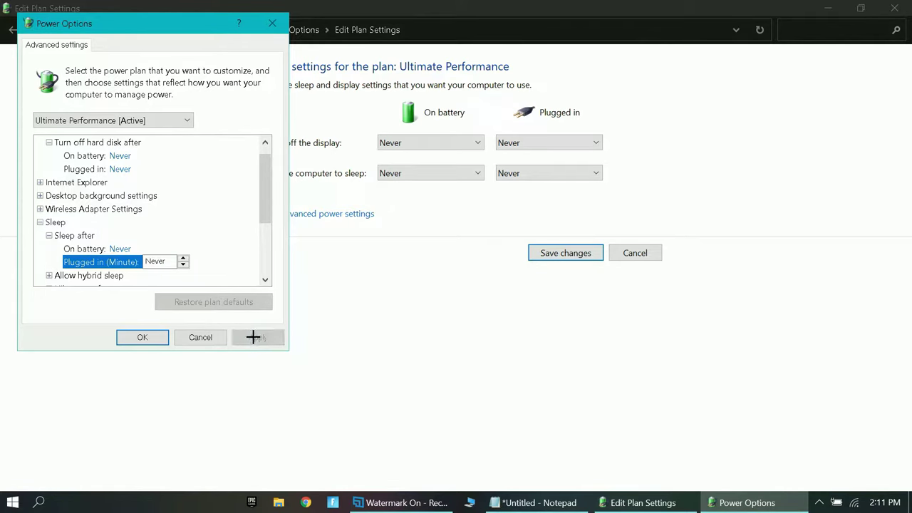
{"action": "left_click", "coordinate": [139, 338]}
{"action": "left_click", "coordinate": [560, 260]}
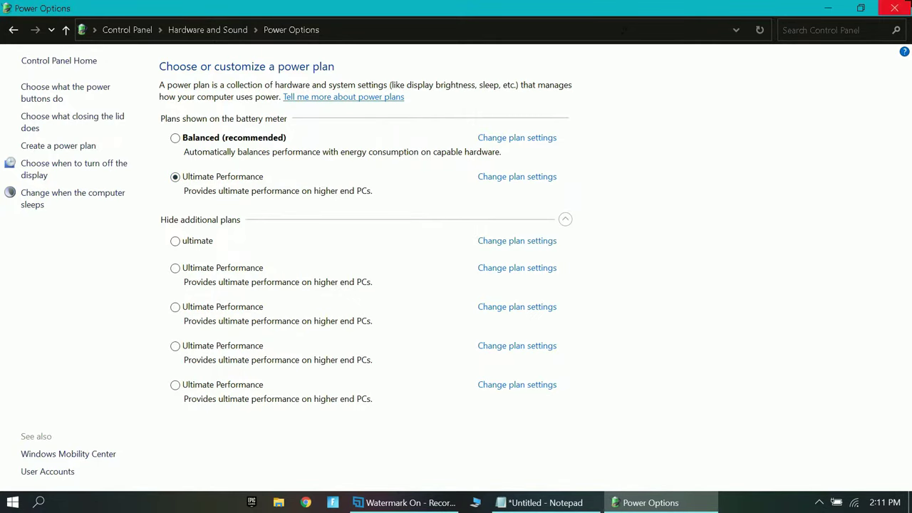
{"action": "left_click", "coordinate": [894, 8]}
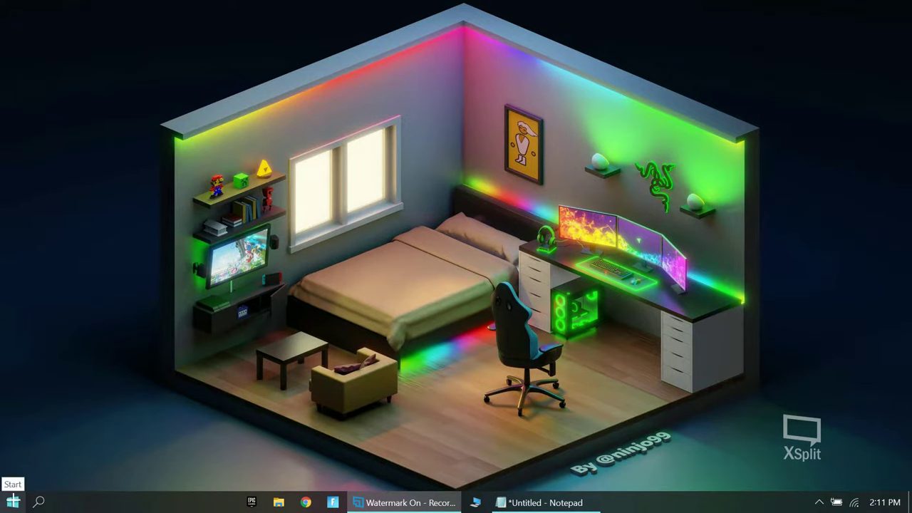
Turn off notifications from apps and other senders under System > Notifications & actions
{"action": "left_click", "coordinate": [12, 500]}
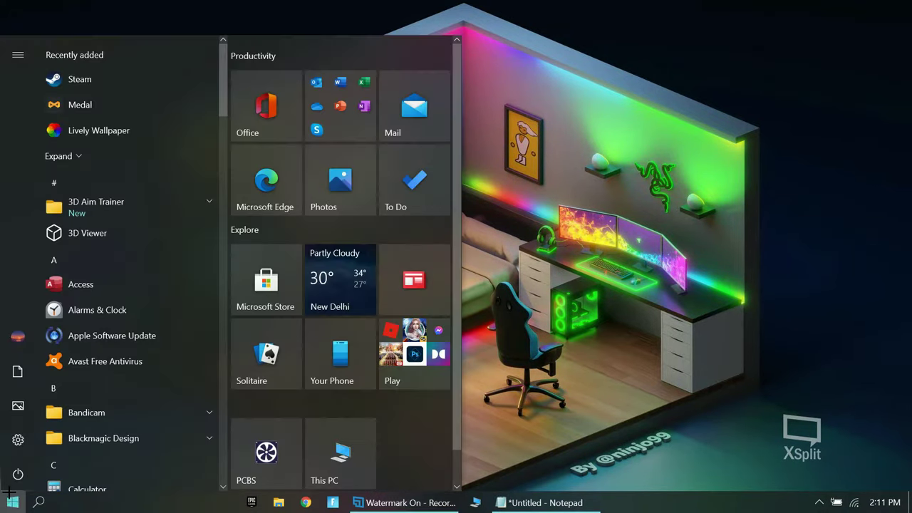
{"action": "left_click", "coordinate": [16, 440]}
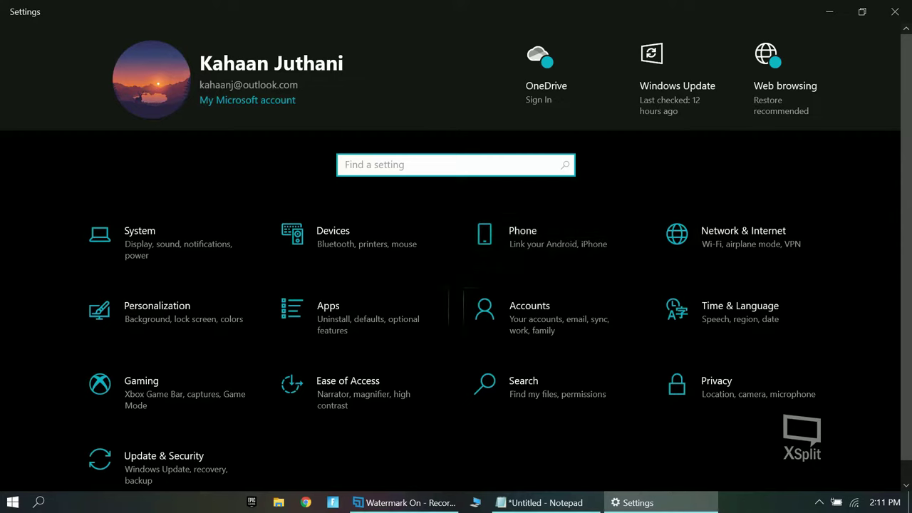
{"action": "left_click", "coordinate": [157, 241]}
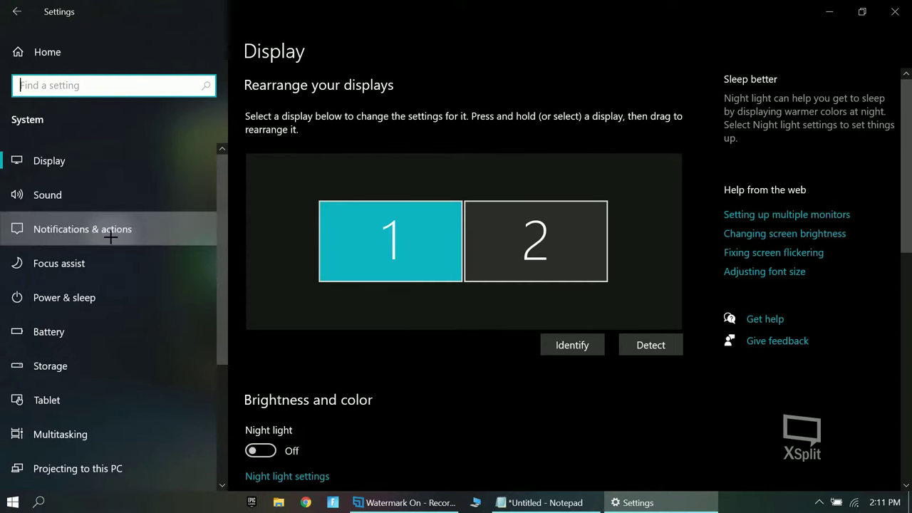
{"action": "left_click", "coordinate": [111, 232]}
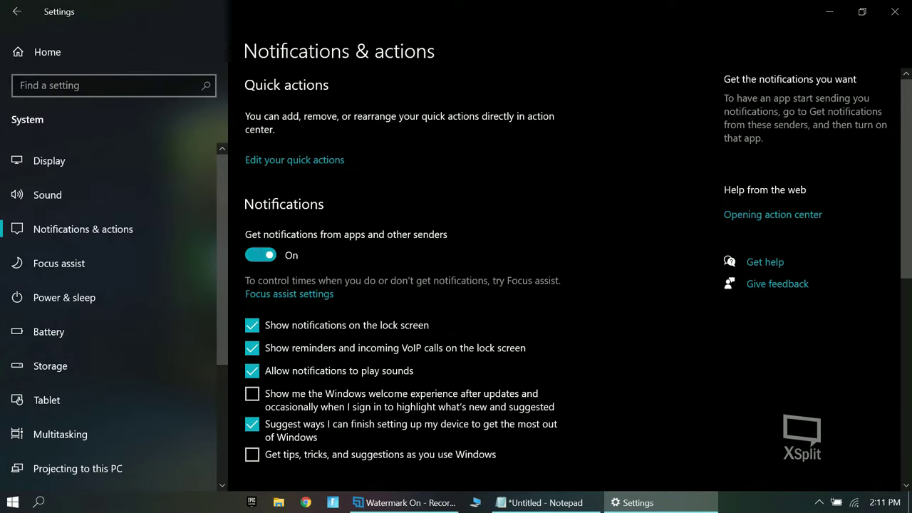
{"action": "left_click", "coordinate": [269, 254]}
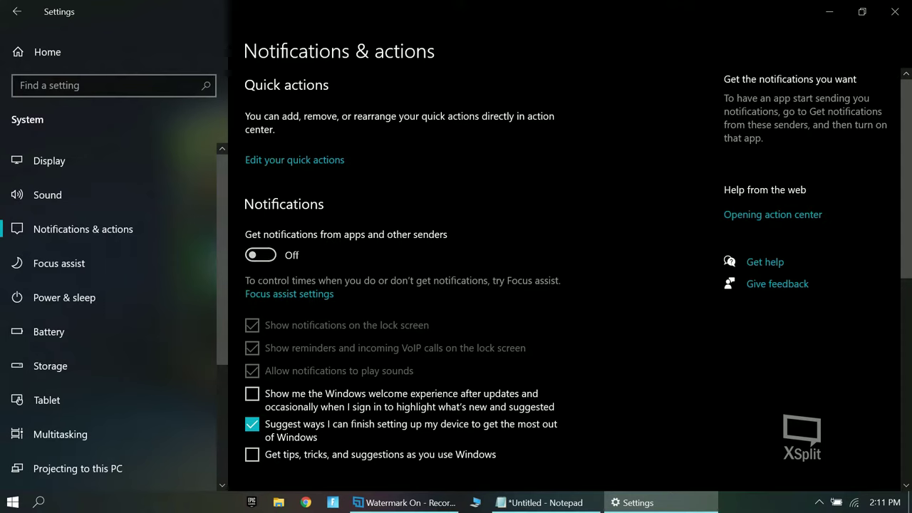
Turn off Xbox Game Bar in the Gaming settings
{"action": "left_click", "coordinate": [25, 50]}
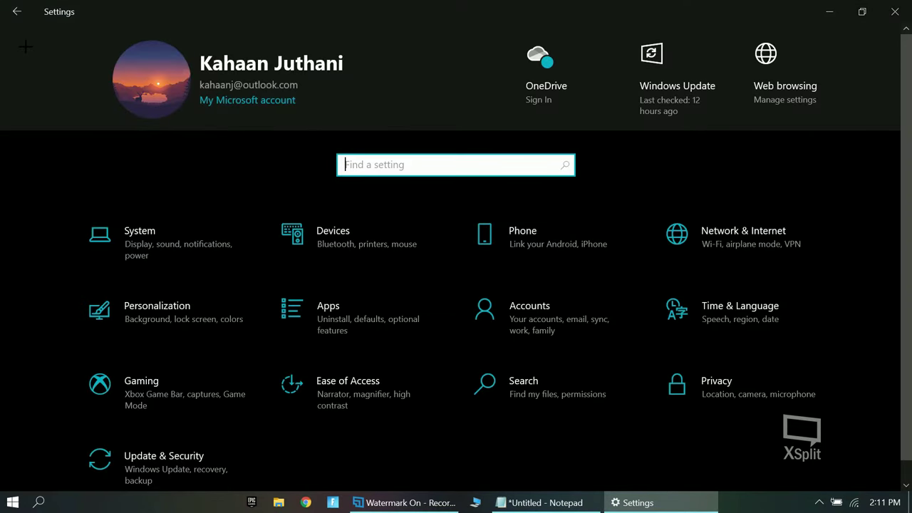
{"action": "scroll", "coordinate": [158, 360], "scroll_direction": "down", "scroll_amount": 1}
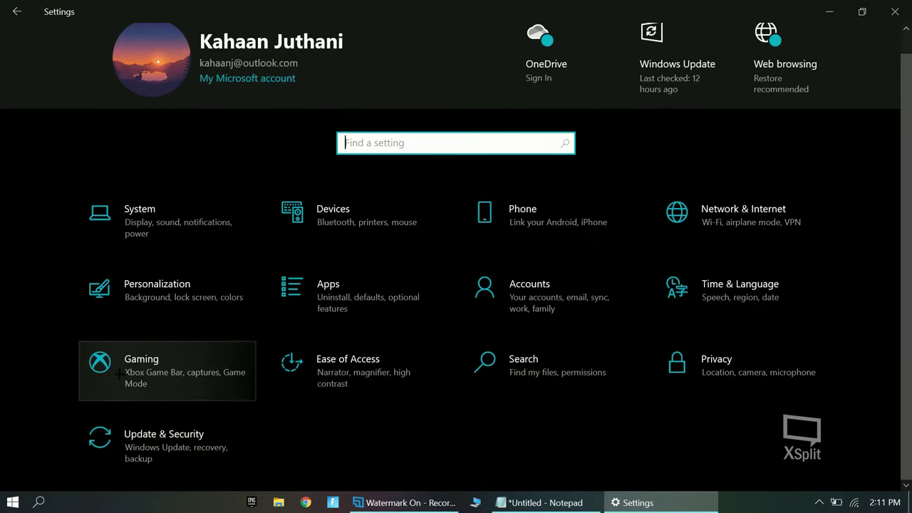
{"action": "left_click", "coordinate": [158, 370]}
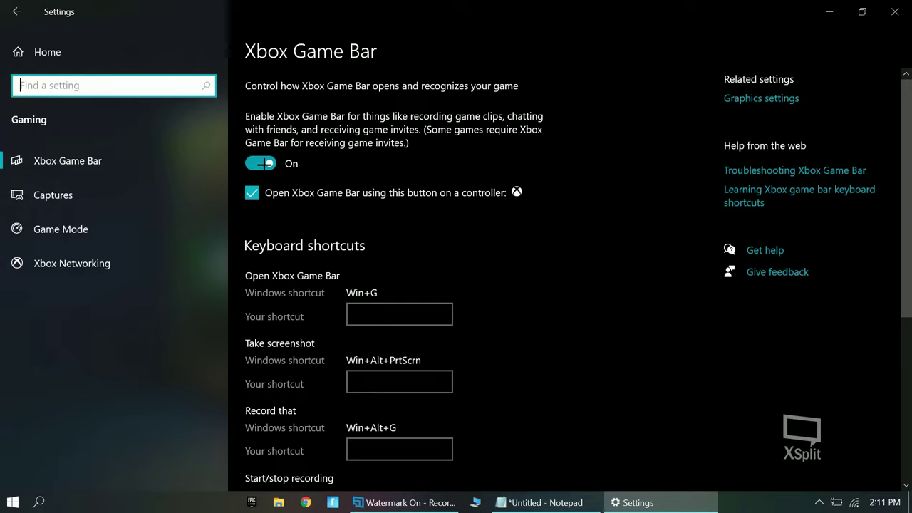
{"action": "left_click", "coordinate": [265, 163]}
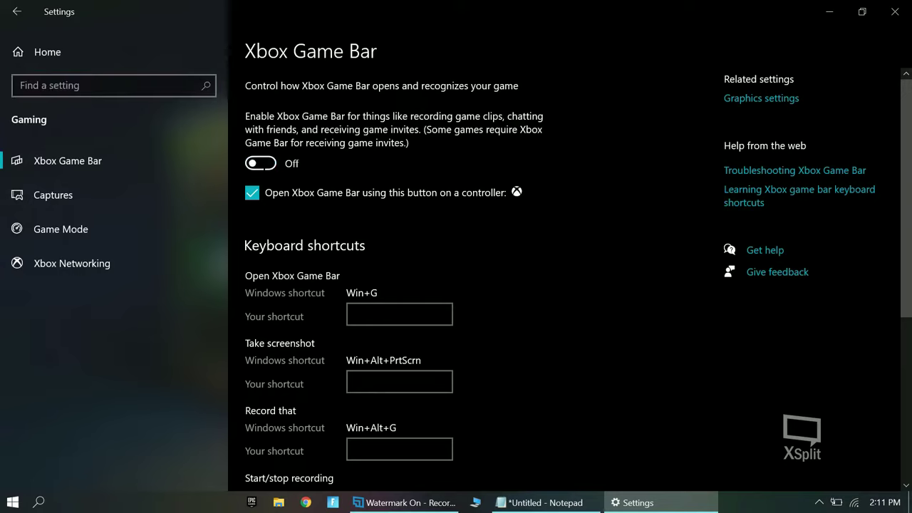
Turn off background recording while playing a game on the Captures page
{"action": "left_click", "coordinate": [32, 195]}
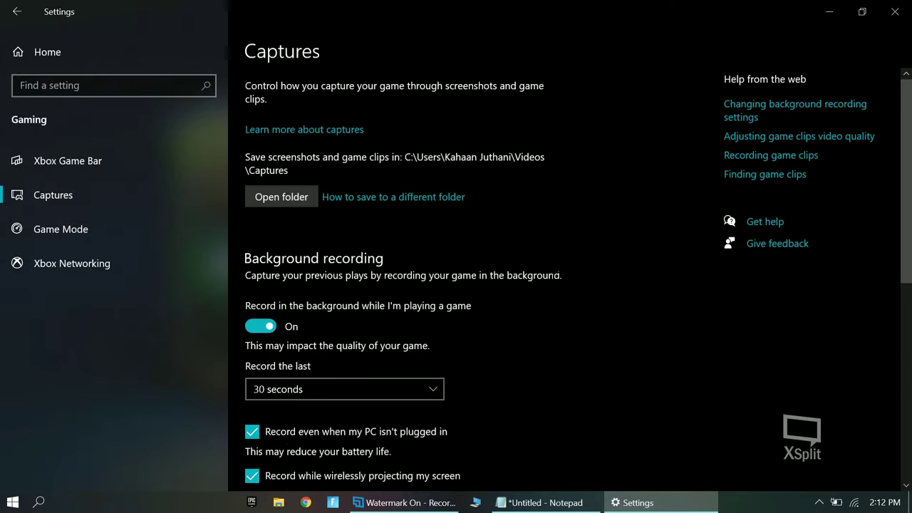
{"action": "scroll", "coordinate": [269, 249], "scroll_direction": "down", "scroll_amount": 10}
{"action": "scroll", "coordinate": [269, 249], "scroll_direction": "up", "scroll_amount": 3}
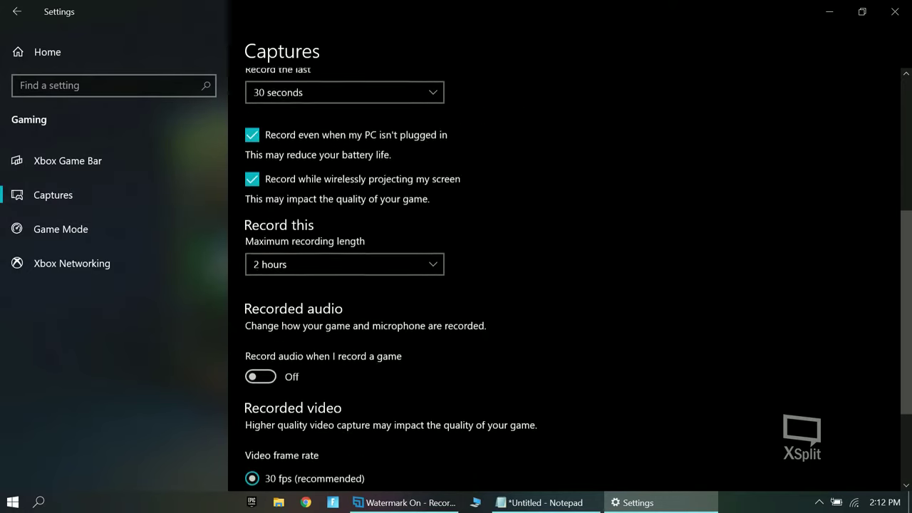
{"action": "left_click", "coordinate": [260, 146]}
{"action": "scroll", "coordinate": [308, 376], "scroll_direction": "down", "scroll_amount": 1}
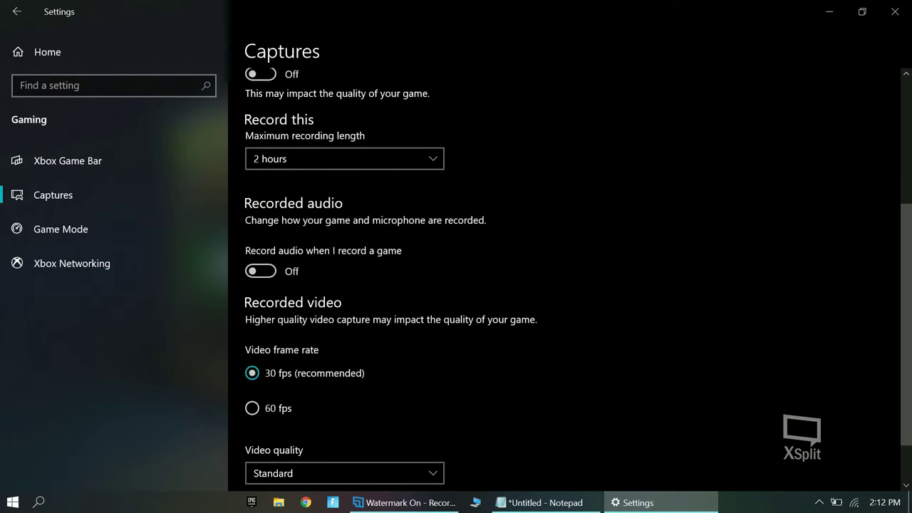
{"action": "scroll", "coordinate": [308, 375], "scroll_direction": "up", "scroll_amount": 3}
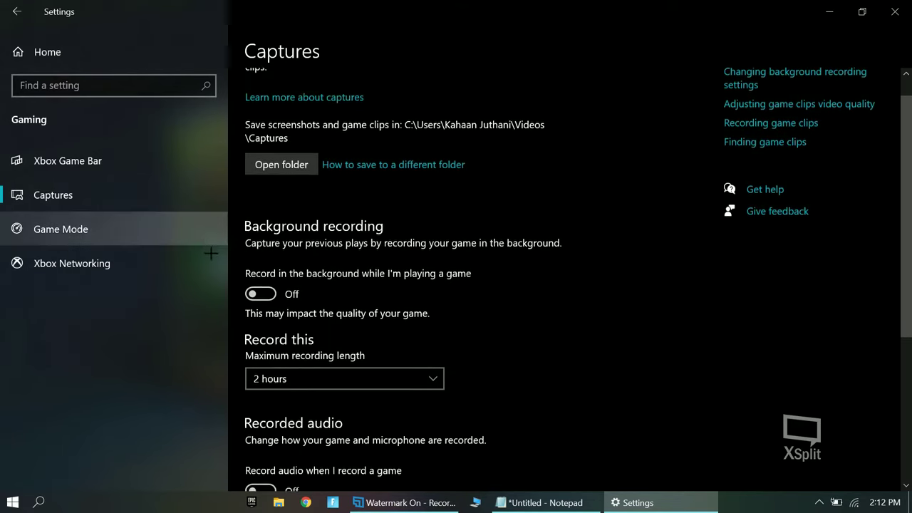
Switch the Game Mode toggle On from the Gaming sidebar
{"action": "left_click", "coordinate": [75, 225]}
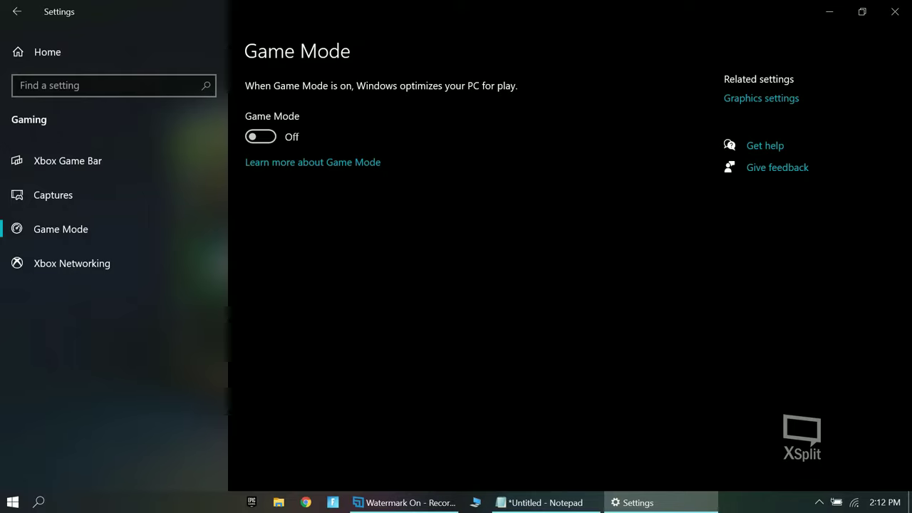
{"action": "left_click", "coordinate": [260, 136]}
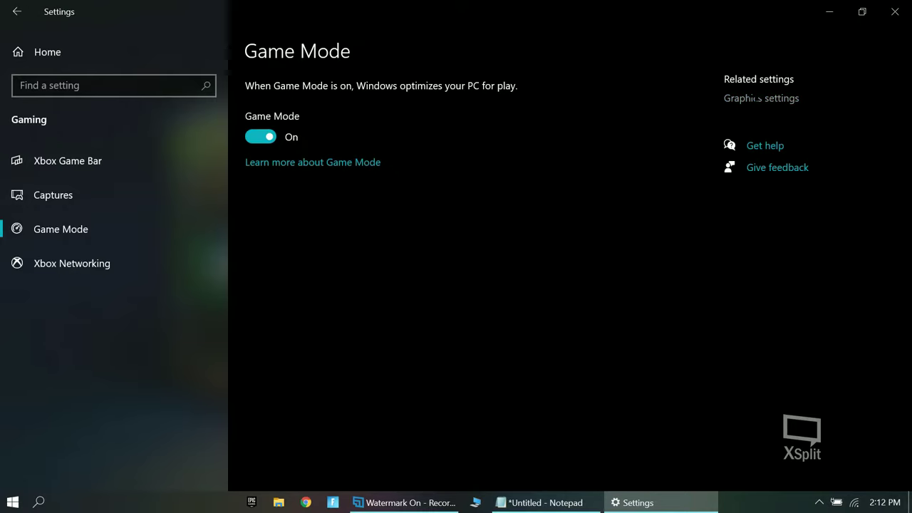
In Graphics settings, keep Desktop app as the app type and browse for a program
{"action": "left_click", "coordinate": [757, 99]}
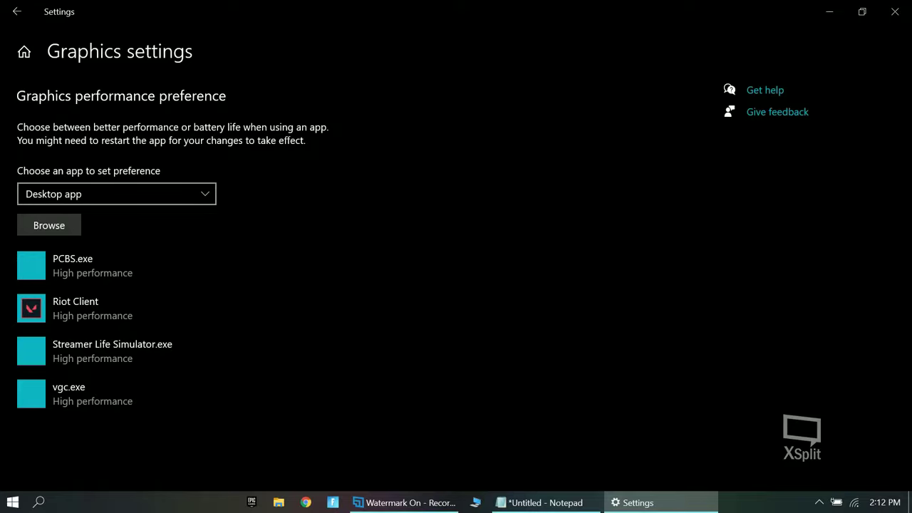
{"action": "left_click", "coordinate": [114, 194]}
{"action": "left_click", "coordinate": [57, 193]}
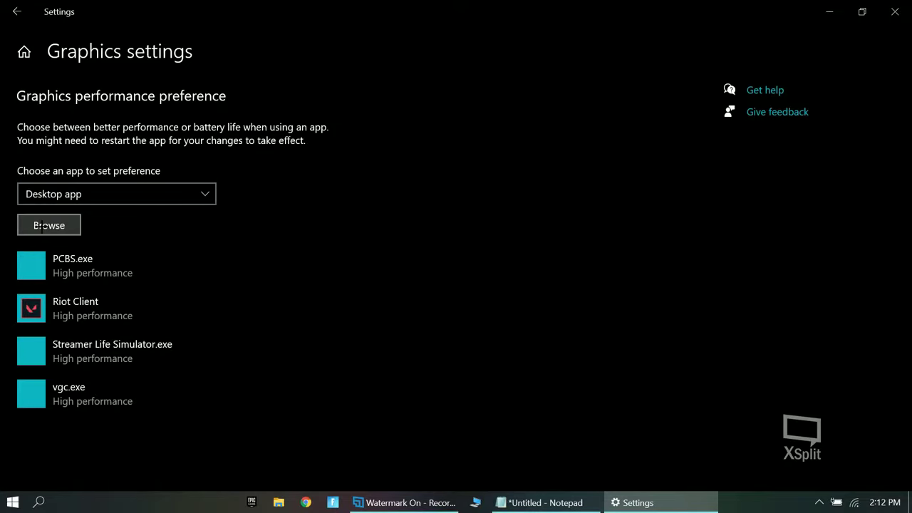
{"action": "left_click", "coordinate": [43, 225]}
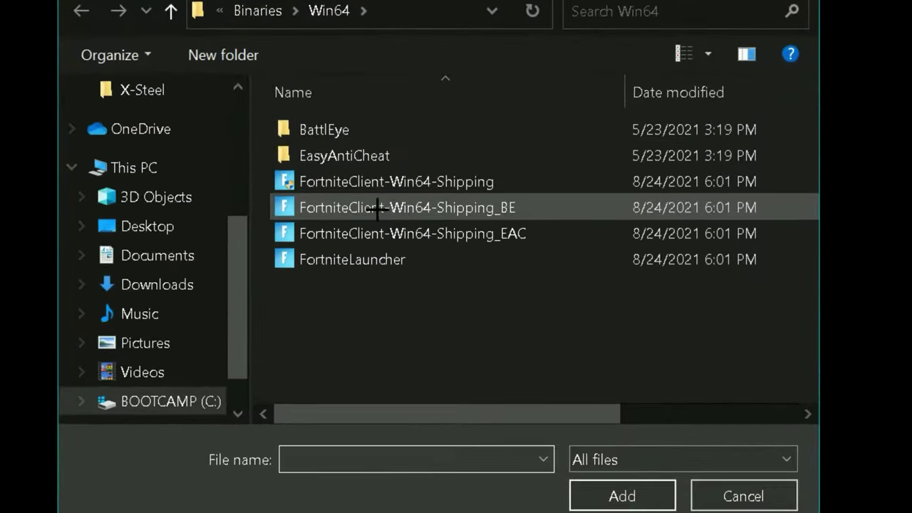
Add FortniteClient-Win64-Shipping from C:\Program Files\Epic Games\Fortnite\FortniteGame\Binaries\Win64
{"action": "left_click", "coordinate": [100, 401]}
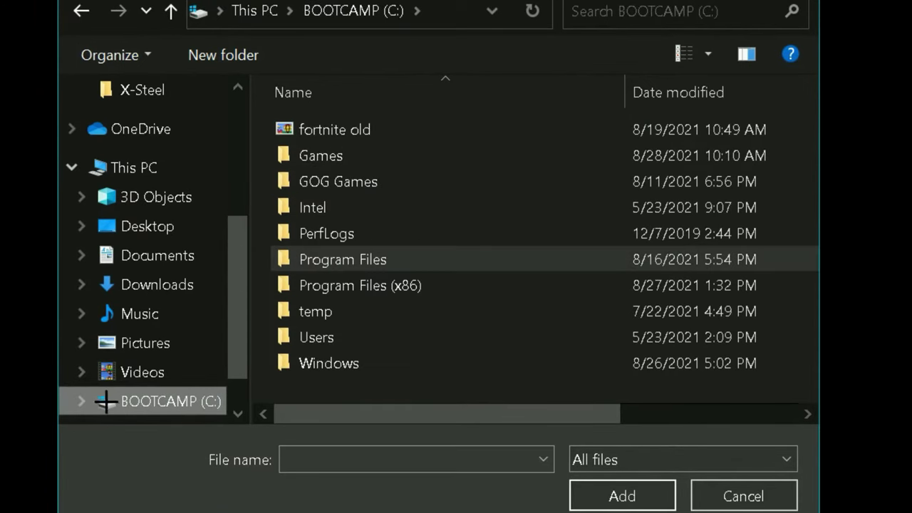
{"action": "double_click", "coordinate": [358, 259]}
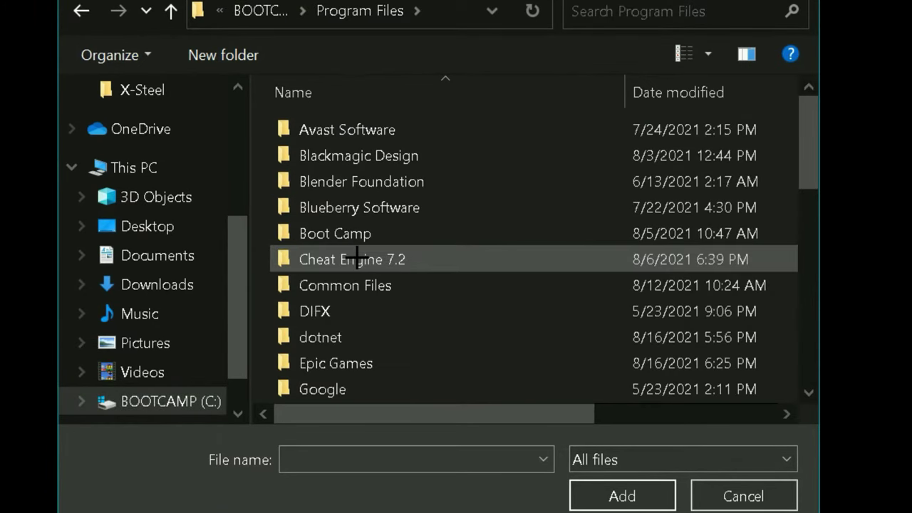
{"action": "scroll", "coordinate": [386, 239], "scroll_direction": "down", "scroll_amount": 1}
{"action": "scroll", "coordinate": [386, 239], "scroll_direction": "down", "scroll_amount": 1}
{"action": "double_click", "coordinate": [346, 206]}
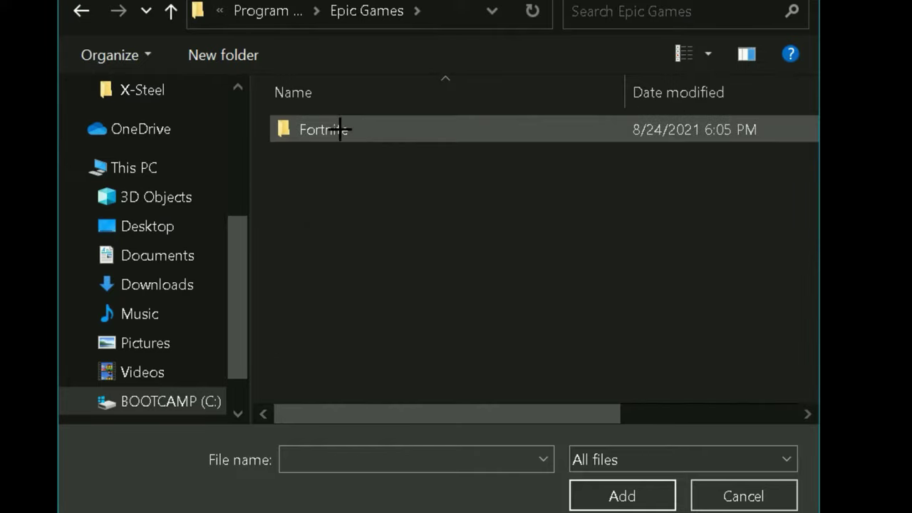
{"action": "double_click", "coordinate": [340, 129]}
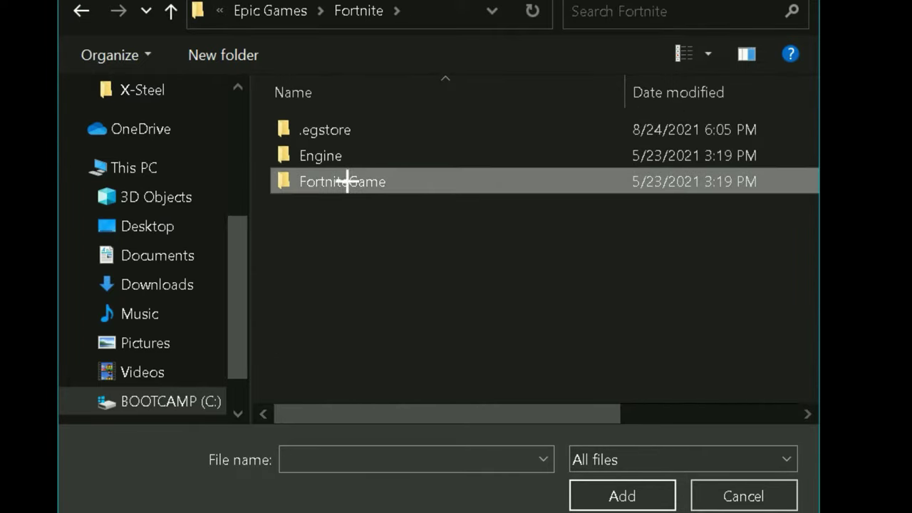
{"action": "double_click", "coordinate": [347, 181]}
{"action": "double_click", "coordinate": [359, 131]}
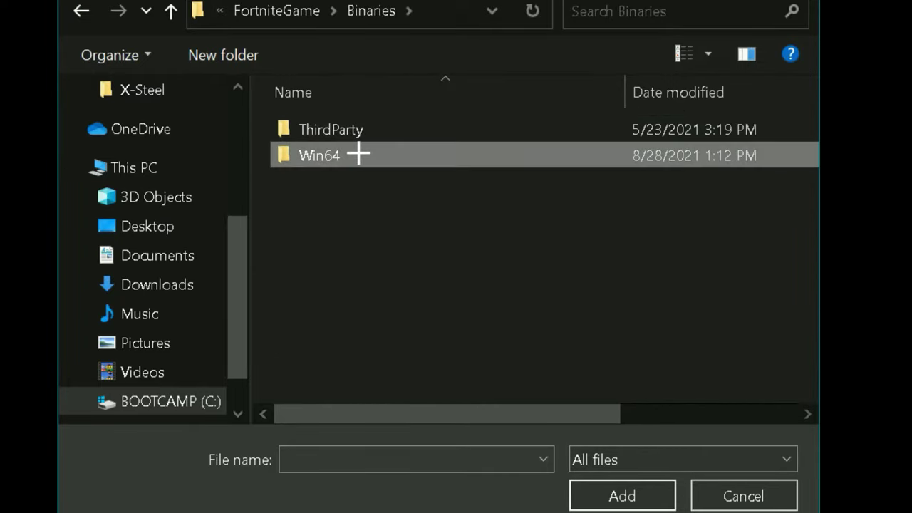
{"action": "double_click", "coordinate": [359, 154]}
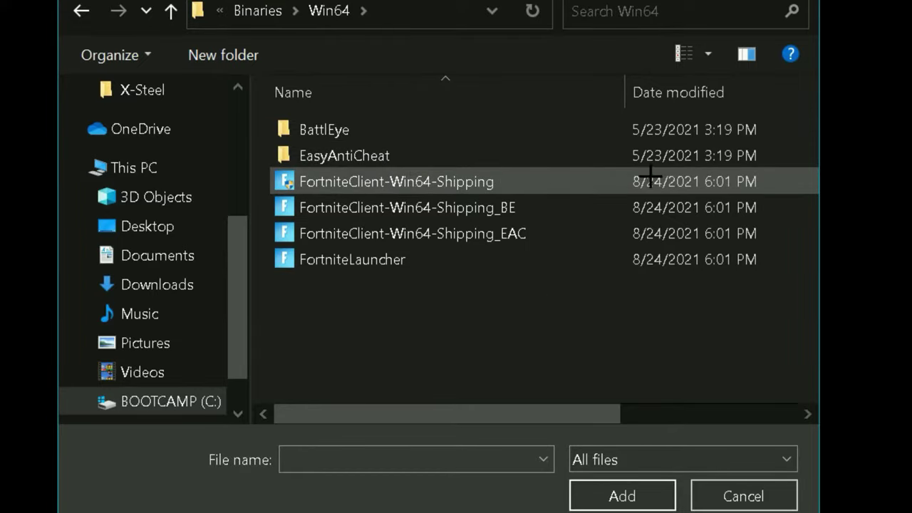
{"action": "double_click", "coordinate": [407, 181]}
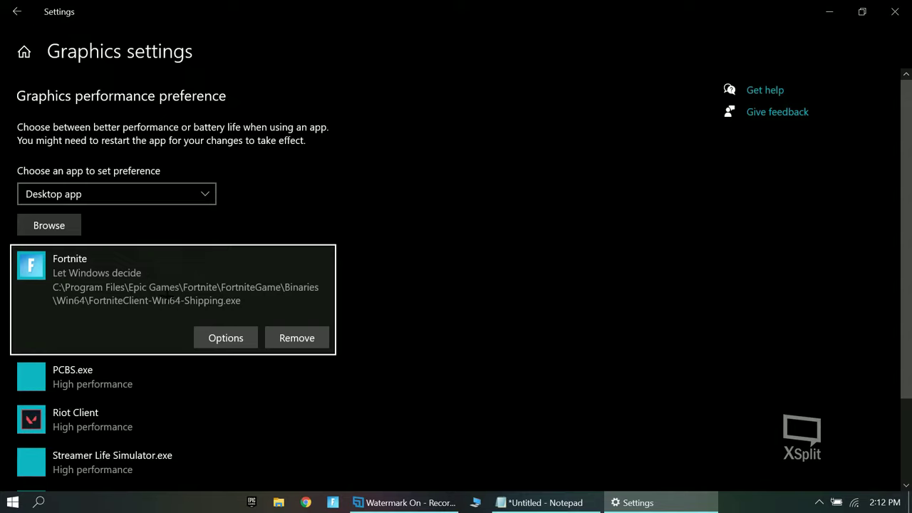
Set Fortnite's graphics preference to High performance (NVIDIA GeForce GT 750M) and save
{"action": "left_click", "coordinate": [243, 334]}
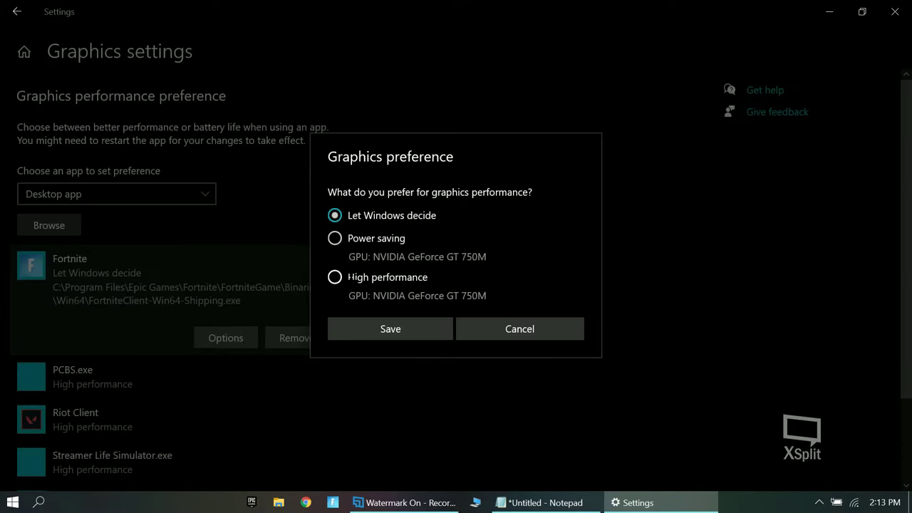
{"action": "left_click", "coordinate": [335, 277]}
{"action": "left_click", "coordinate": [394, 330]}
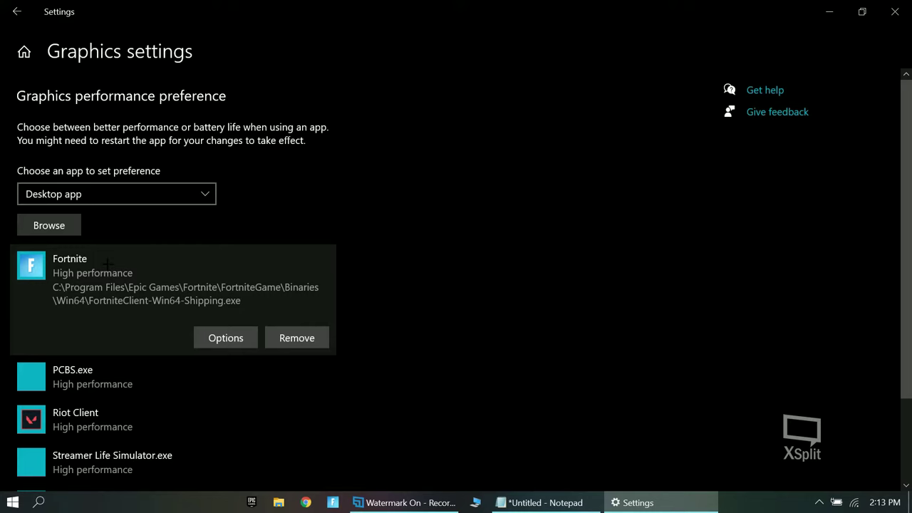
Close Settings, then reopen the Startup Apps page by searching 'start'
{"action": "left_click", "coordinate": [13, 9]}
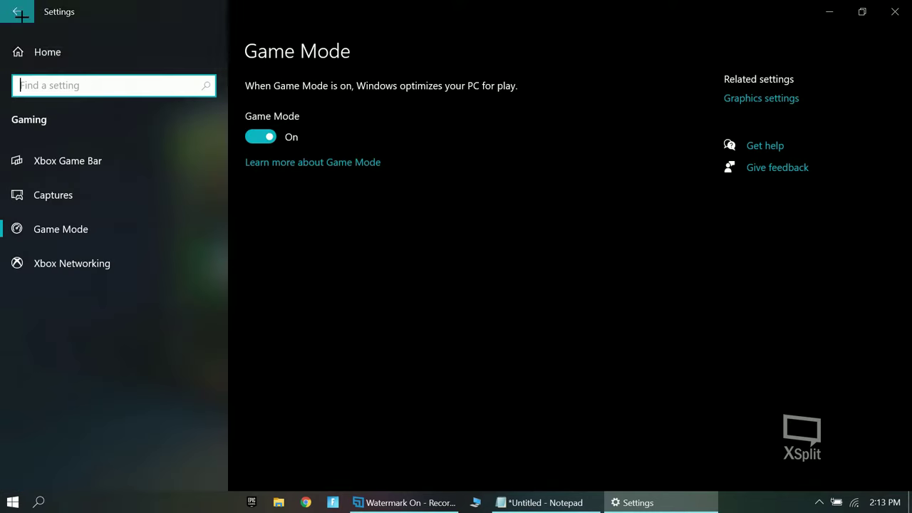
{"action": "left_click", "coordinate": [78, 51]}
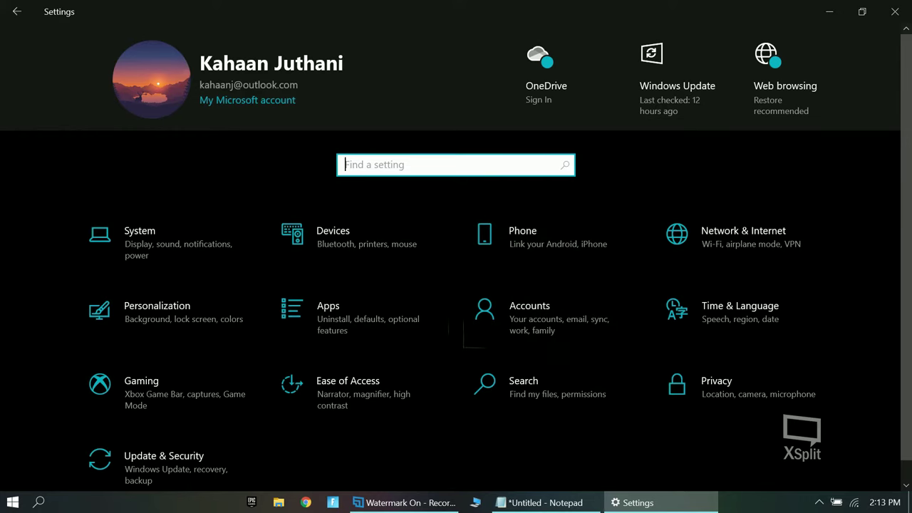
{"action": "left_click", "coordinate": [897, 10]}
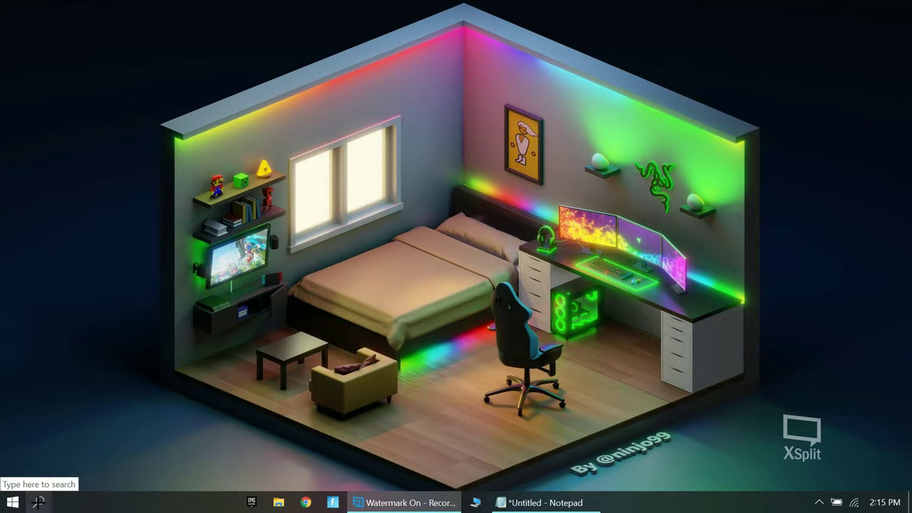
{"action": "left_click", "coordinate": [39, 503]}
{"action": "type", "text": "start"}
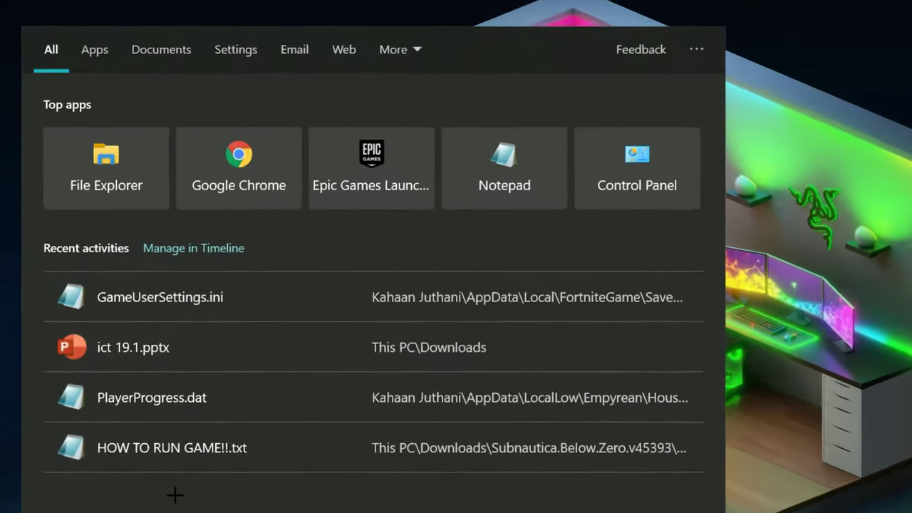
{"action": "key", "text": "Return"}
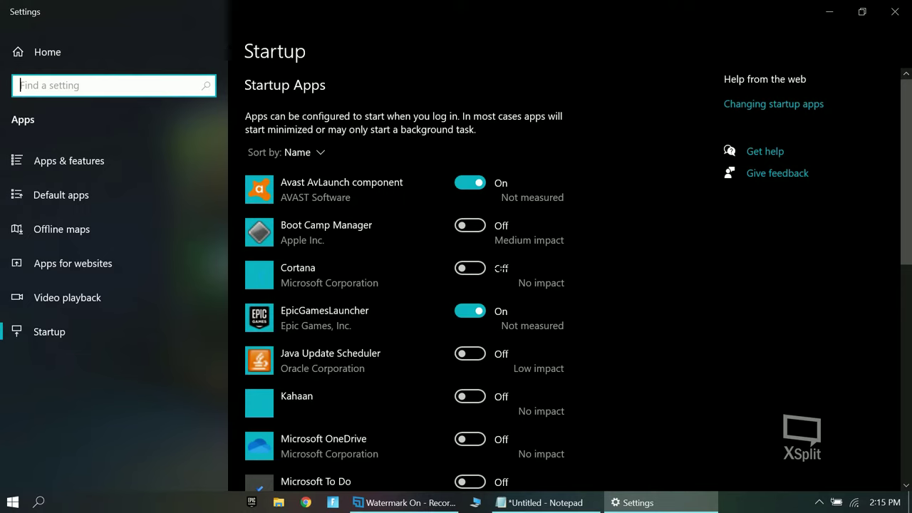
Disable EpicGamesLauncher as a startup app, leaving Avast enabled
{"action": "scroll", "coordinate": [456, 285], "scroll_direction": "down", "scroll_amount": 10}
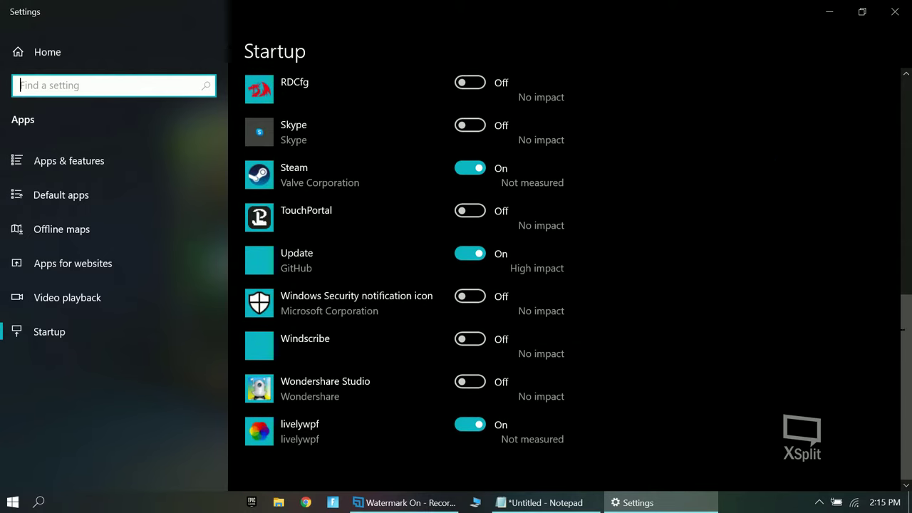
{"action": "scroll", "coordinate": [906, 285], "scroll_direction": "up", "scroll_amount": 10}
{"action": "left_click", "coordinate": [470, 183]}
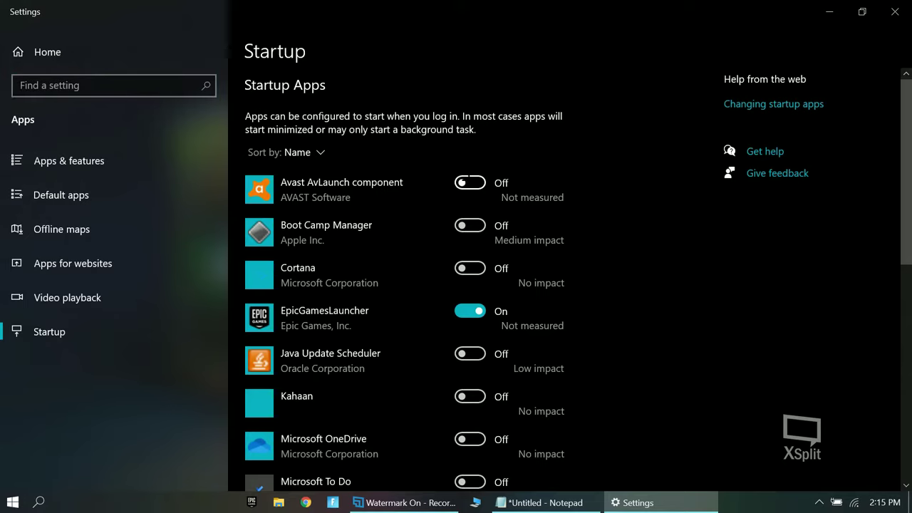
{"action": "left_click", "coordinate": [470, 182]}
{"action": "left_click", "coordinate": [470, 311]}
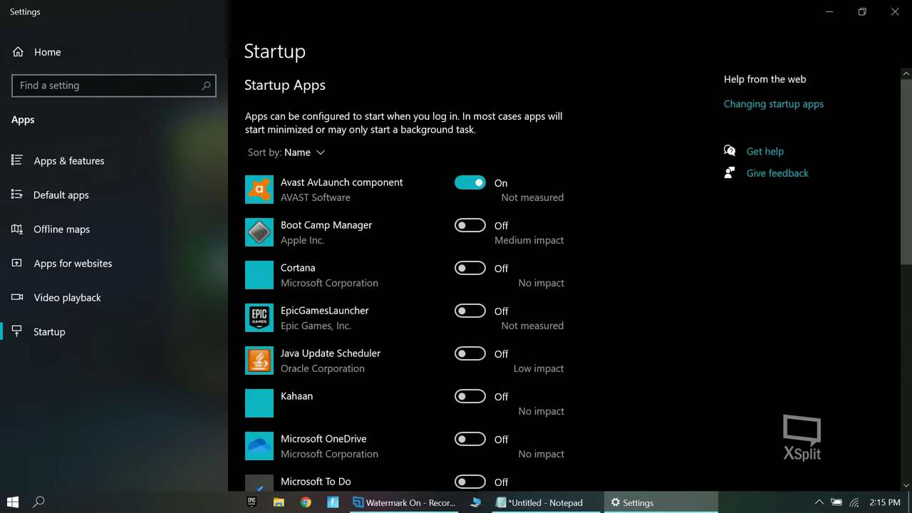
Turn off Steam, Update and livelywpf at startup, then close Settings
{"action": "scroll", "coordinate": [470, 285], "scroll_direction": "down", "scroll_amount": 5}
{"action": "scroll", "coordinate": [470, 285], "scroll_direction": "down", "scroll_amount": 4}
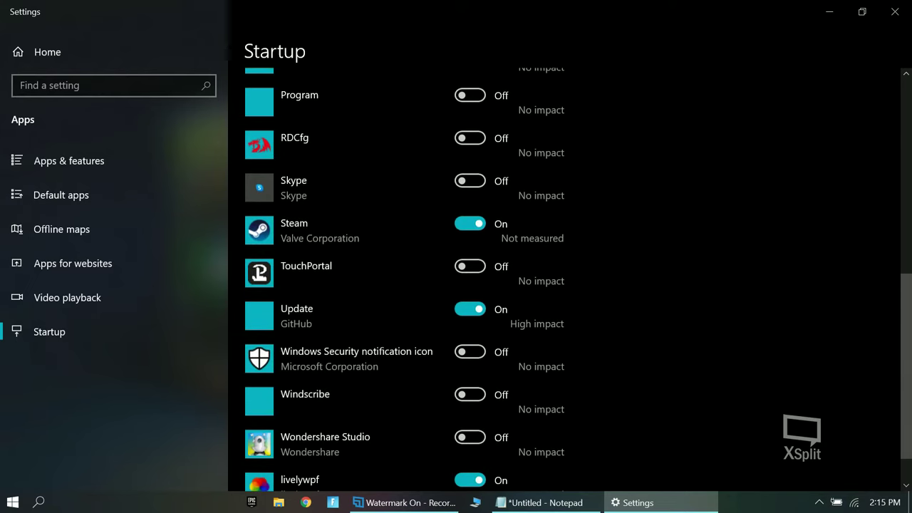
{"action": "left_click", "coordinate": [469, 223]}
{"action": "left_click", "coordinate": [470, 309]}
{"action": "scroll", "coordinate": [470, 285], "scroll_direction": "down", "scroll_amount": 2}
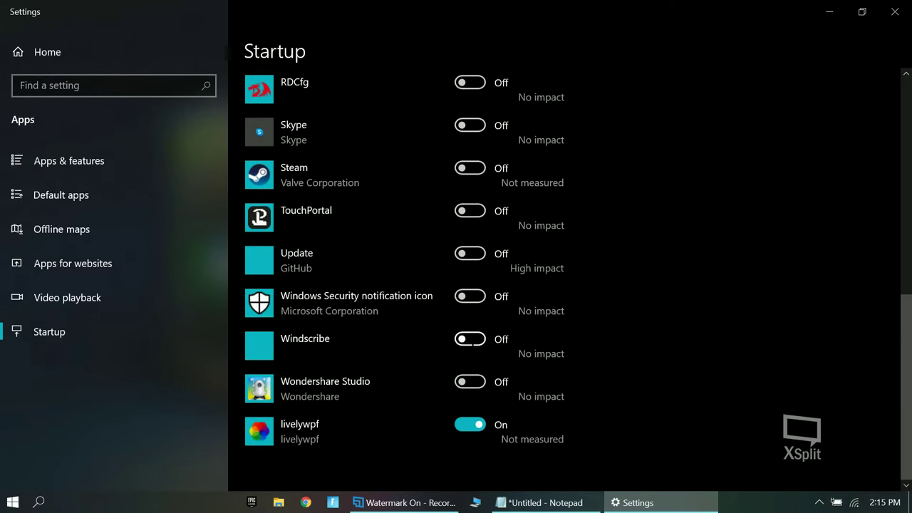
{"action": "left_click", "coordinate": [470, 424]}
{"action": "scroll", "coordinate": [470, 285], "scroll_direction": "up", "scroll_amount": 15}
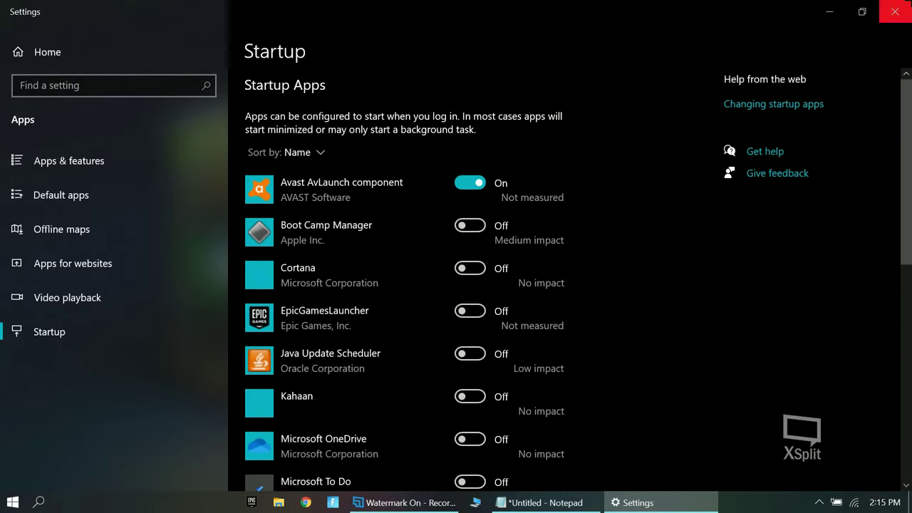
{"action": "left_click", "coordinate": [895, 11]}
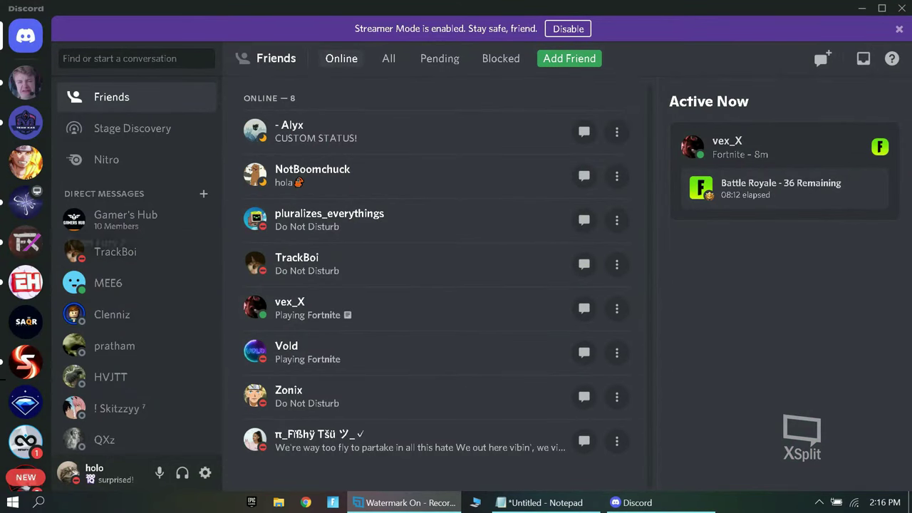
Turn off Hardware Acceleration in Discord's Advanced settings and confirm the relaunch
{"action": "left_click", "coordinate": [204, 472]}
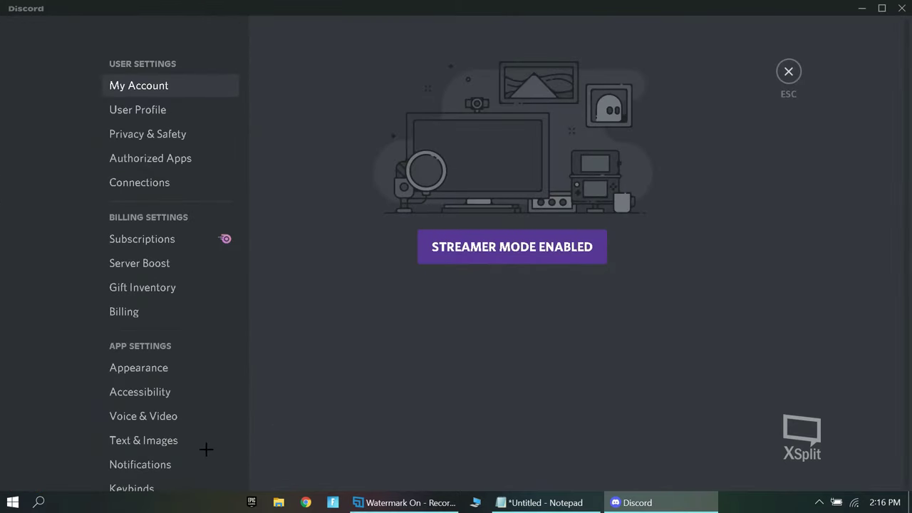
{"action": "scroll", "coordinate": [170, 186], "scroll_direction": "down", "scroll_amount": 2}
{"action": "scroll", "coordinate": [170, 186], "scroll_direction": "down", "scroll_amount": 3}
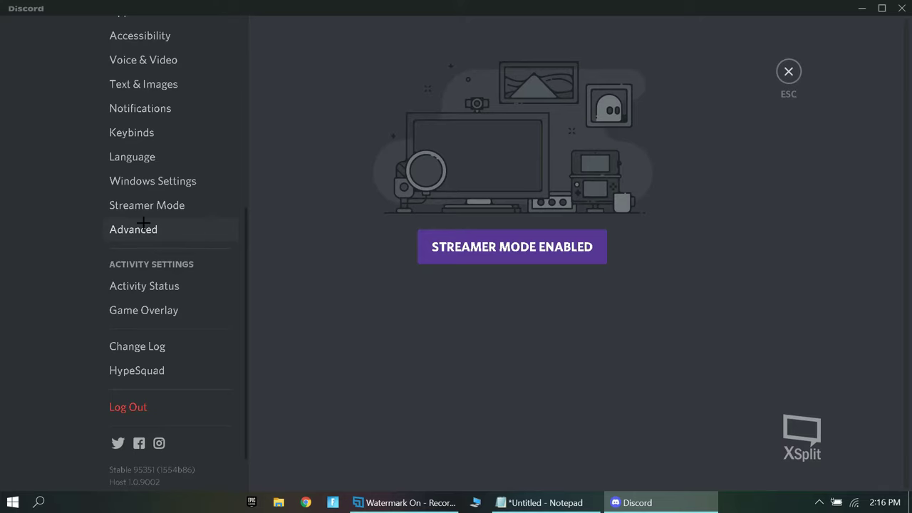
{"action": "left_click", "coordinate": [166, 229]}
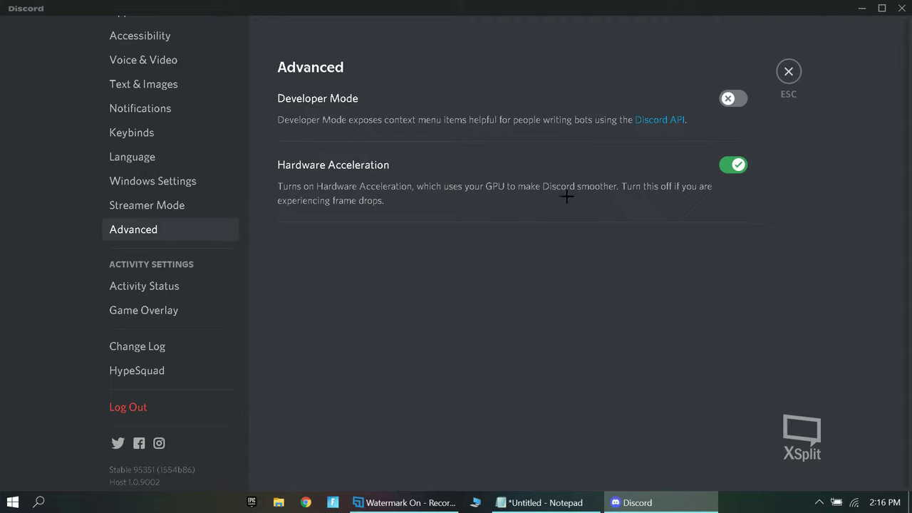
{"action": "left_click", "coordinate": [734, 166]}
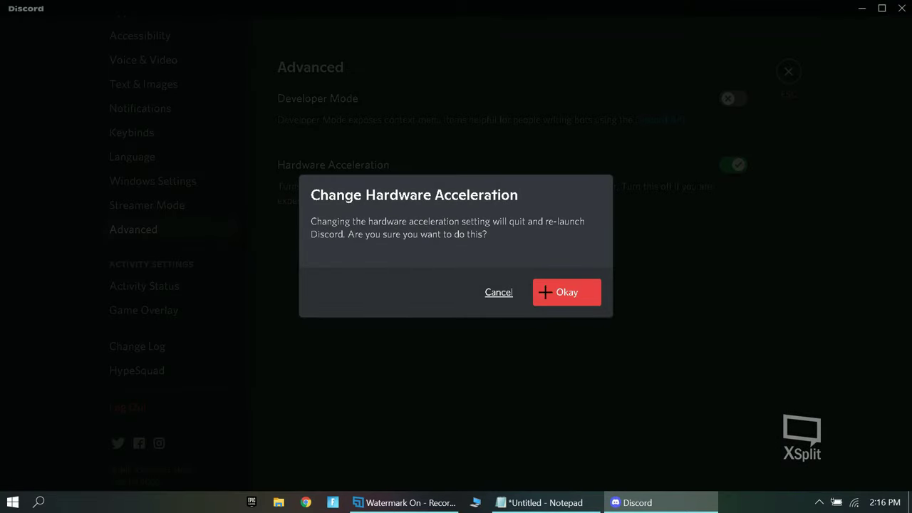
{"action": "left_click", "coordinate": [560, 292]}
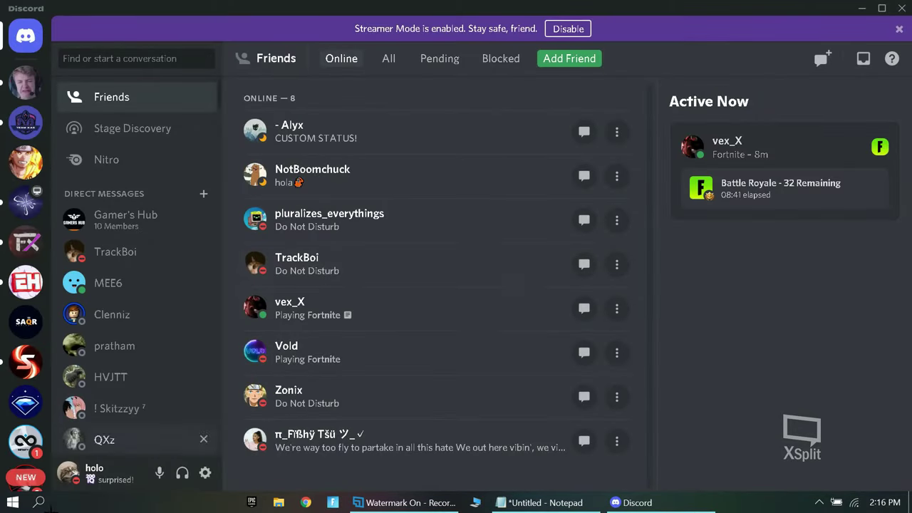
Switch on Developer Mode in Discord's Advanced settings
{"action": "left_click", "coordinate": [204, 473]}
{"action": "scroll", "coordinate": [185, 441], "scroll_direction": "down", "scroll_amount": 5}
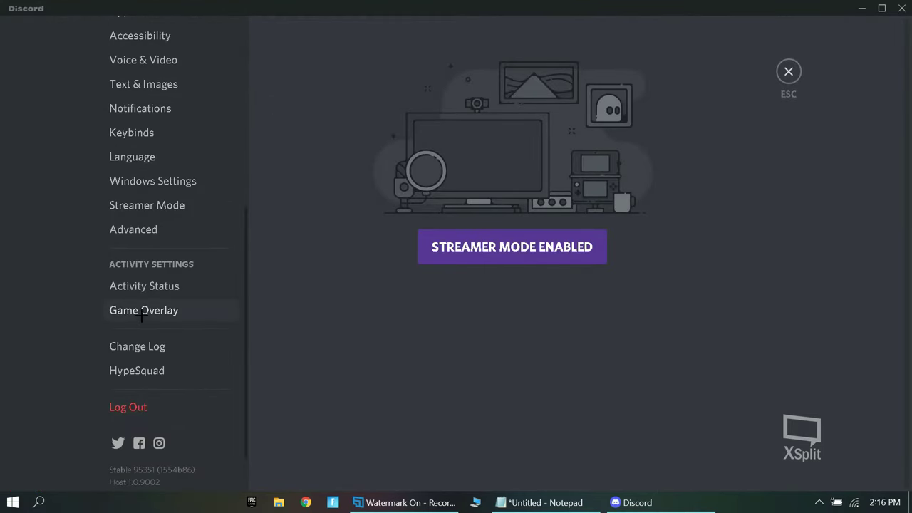
{"action": "left_click", "coordinate": [144, 231]}
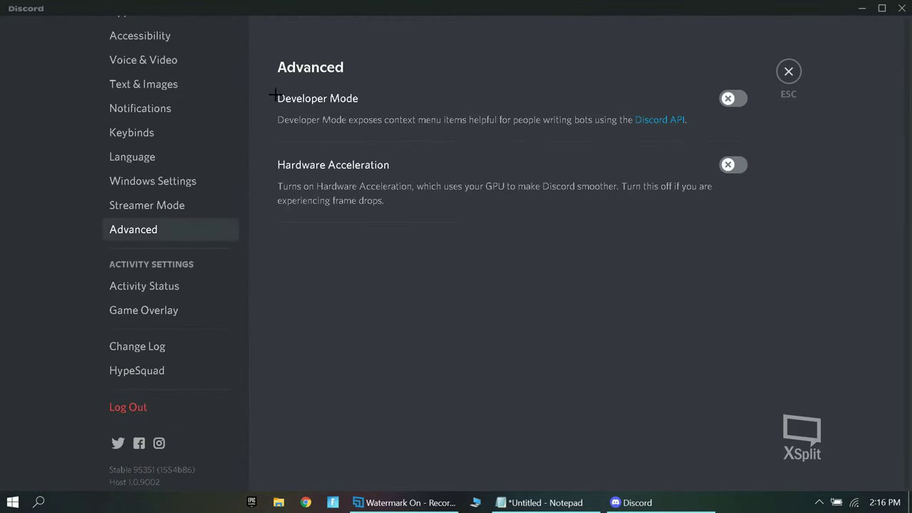
{"action": "left_click", "coordinate": [381, 100]}
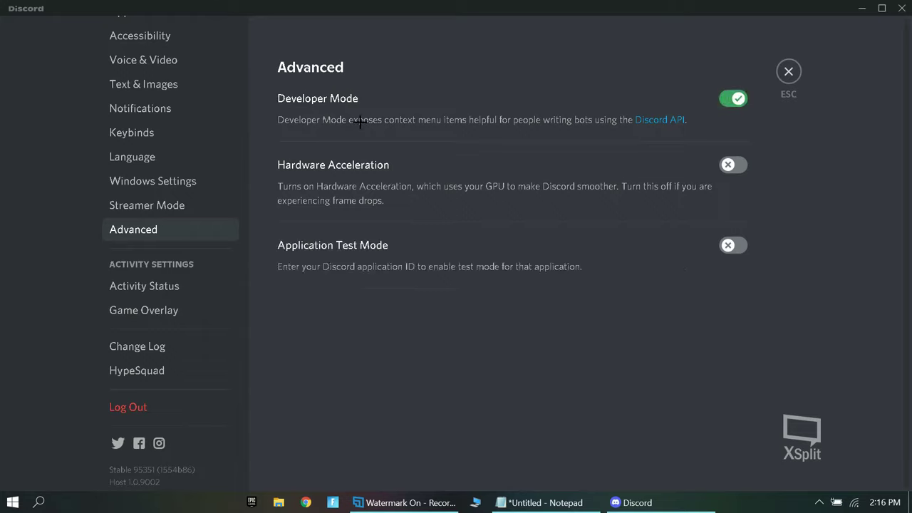
Turn off Open Discord at computer startup
{"action": "left_click", "coordinate": [183, 181]}
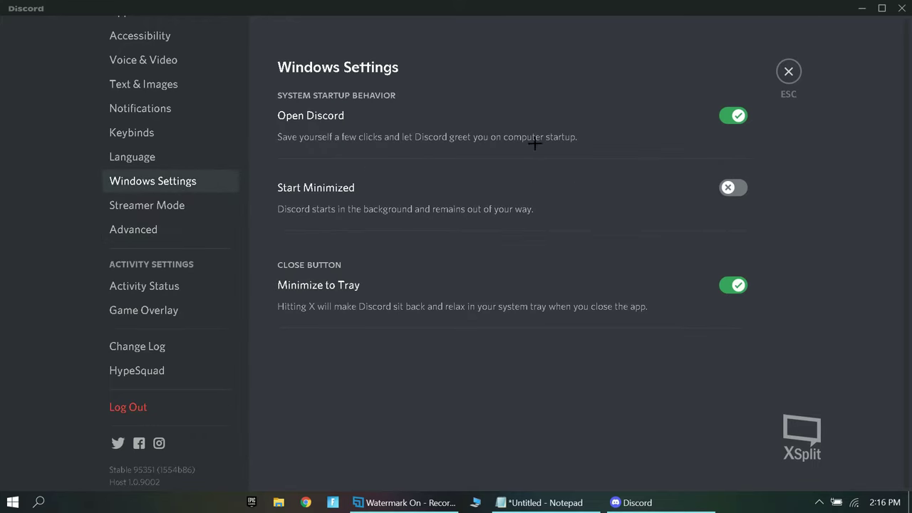
{"action": "left_click", "coordinate": [734, 113]}
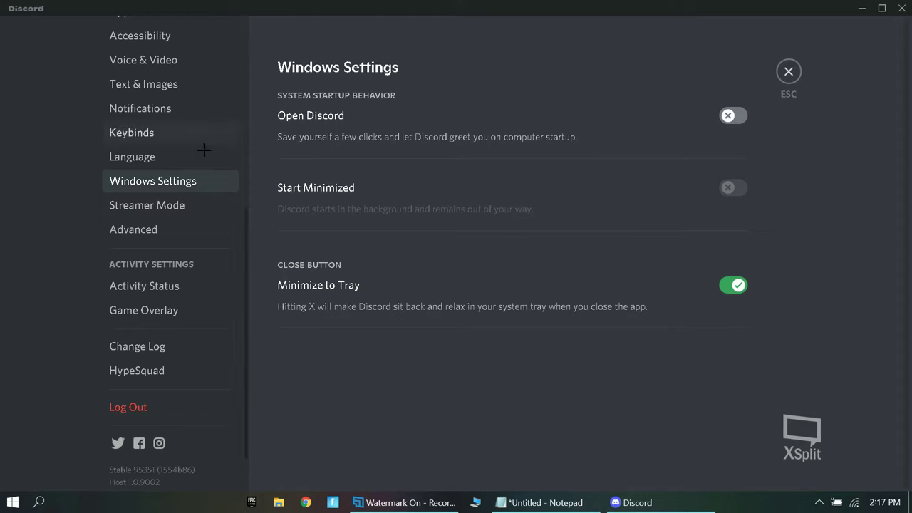
{"action": "scroll", "coordinate": [179, 164], "scroll_direction": "up", "scroll_amount": 5}
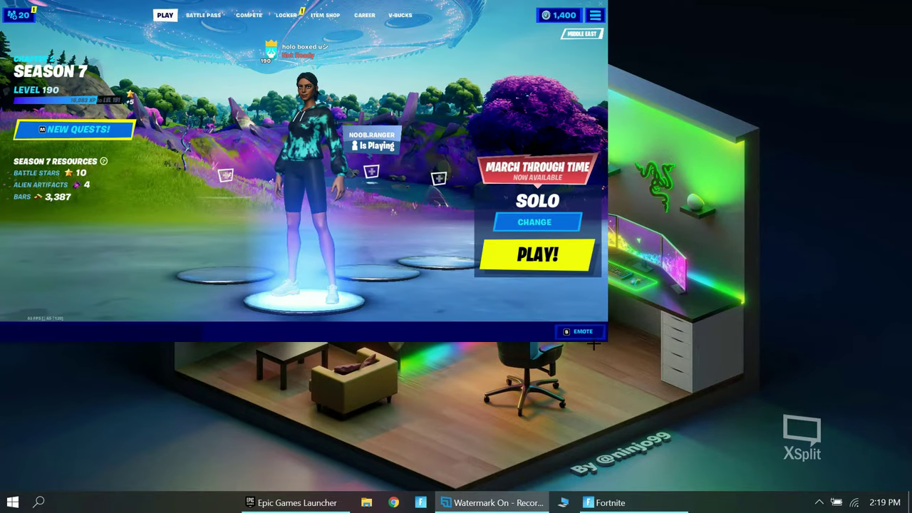
Make Fortnite fullscreen and open its Video settings, scrolled down to Advanced Graphics
{"action": "key", "text": "alt+Return"}
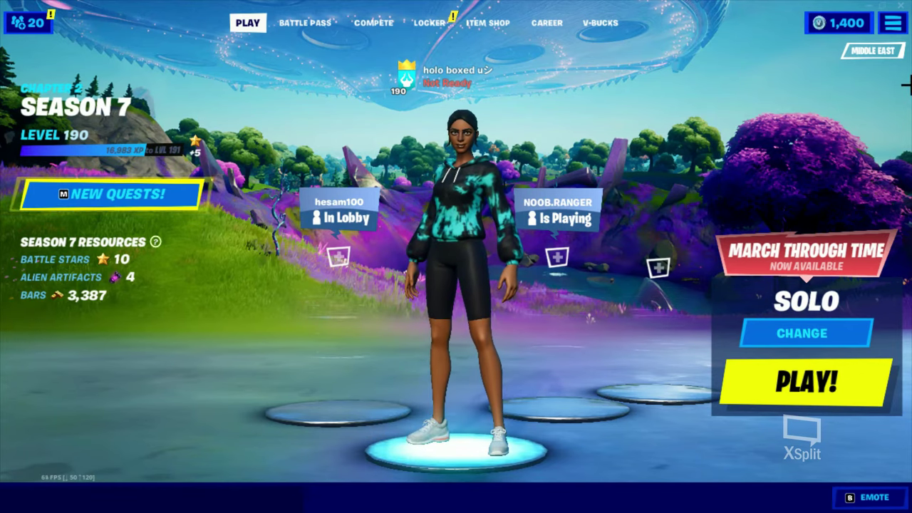
{"action": "left_click", "coordinate": [888, 23]}
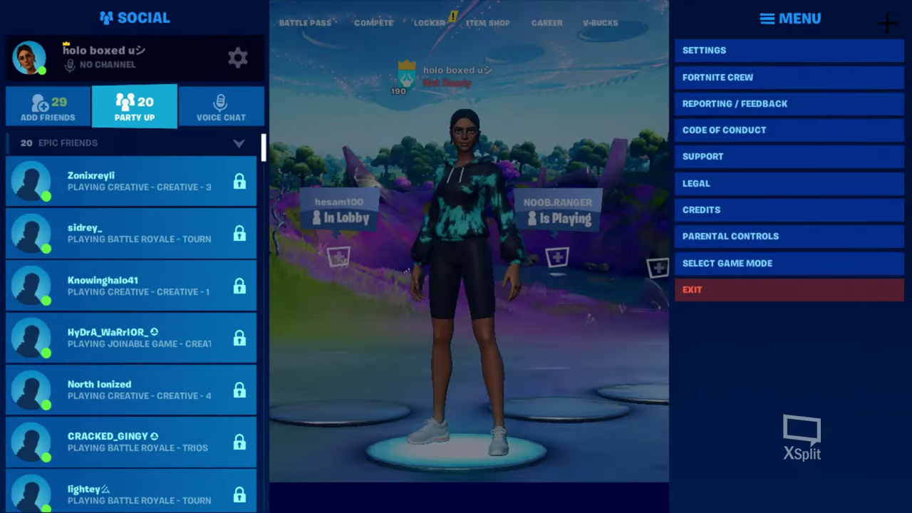
{"action": "left_click", "coordinate": [749, 47]}
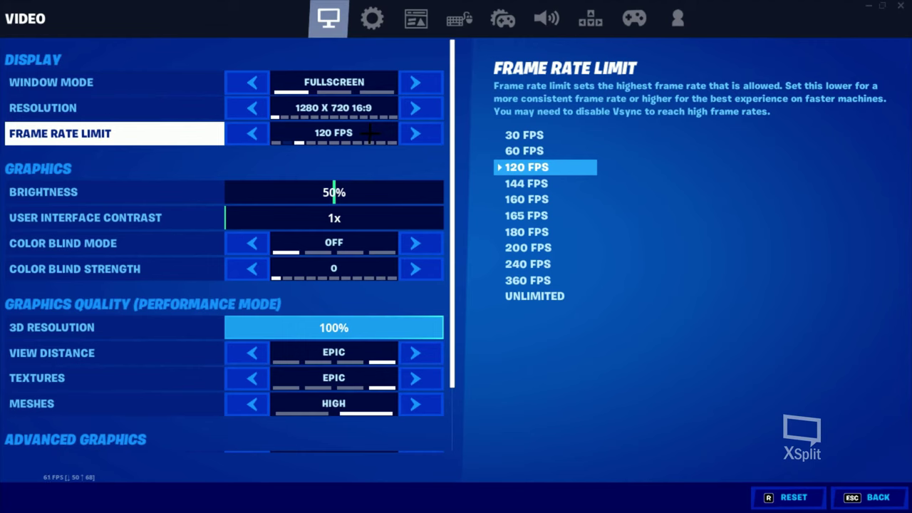
{"action": "scroll", "coordinate": [340, 235], "scroll_direction": "down", "scroll_amount": 2}
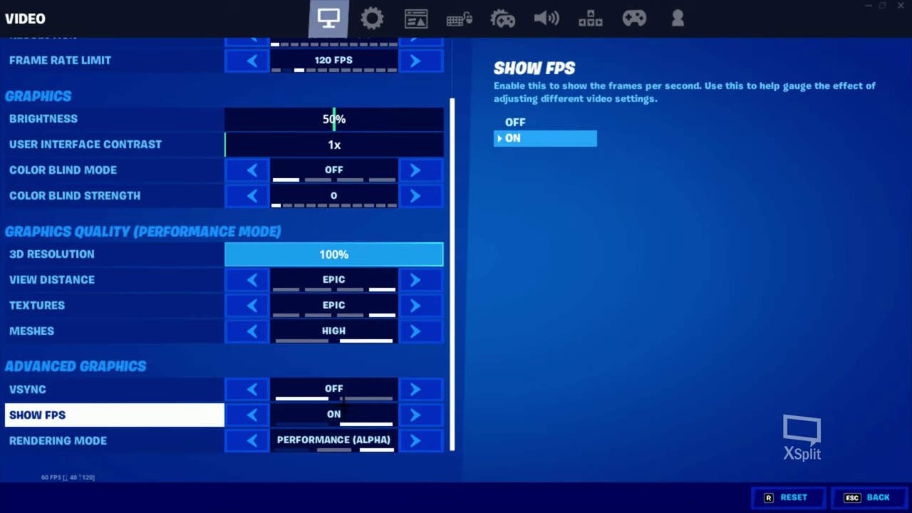
Set 3D Resolution 37%, View Distance Near, Textures and Meshes Low, and apply
{"action": "left_click", "coordinate": [307, 255]}
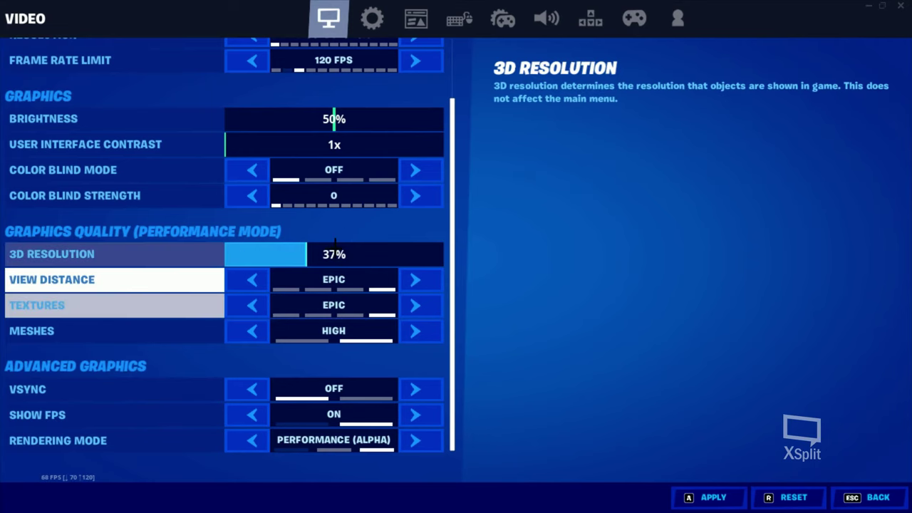
{"action": "left_click", "coordinate": [419, 279]}
{"action": "left_click", "coordinate": [420, 306]}
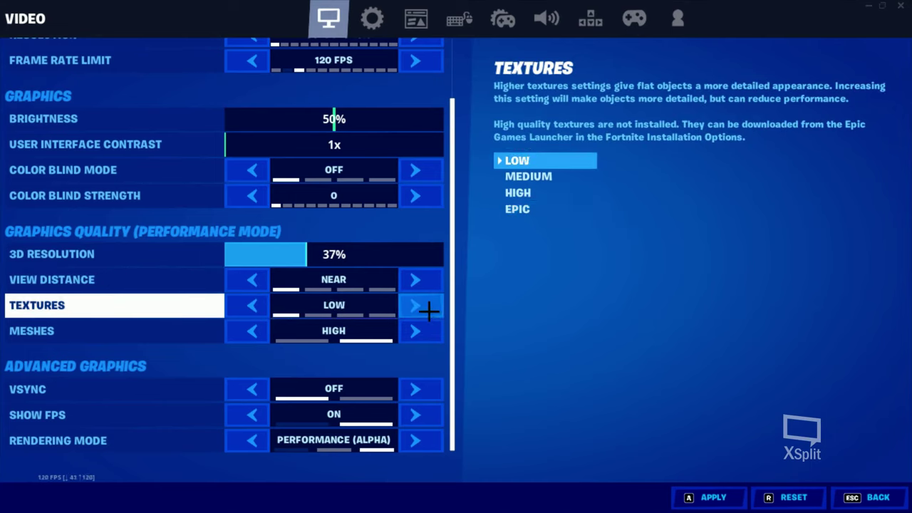
{"action": "left_click", "coordinate": [423, 338]}
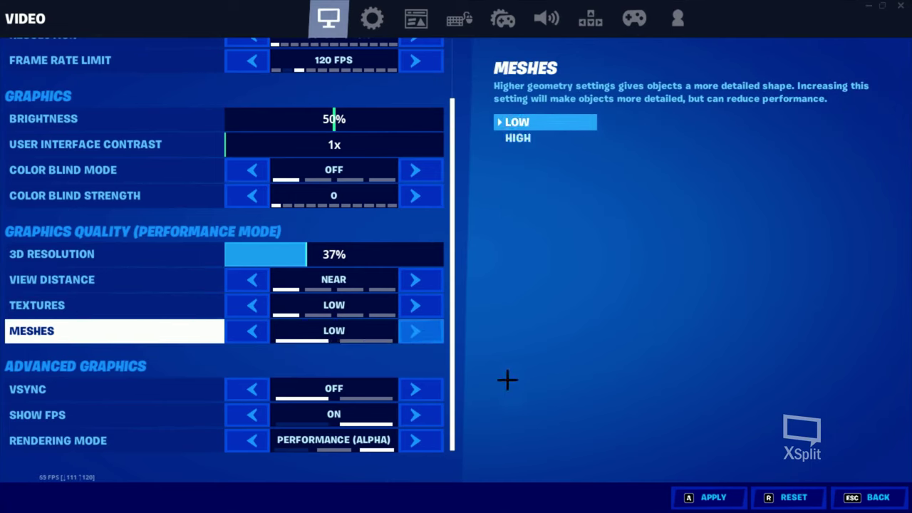
{"action": "left_click", "coordinate": [700, 490]}
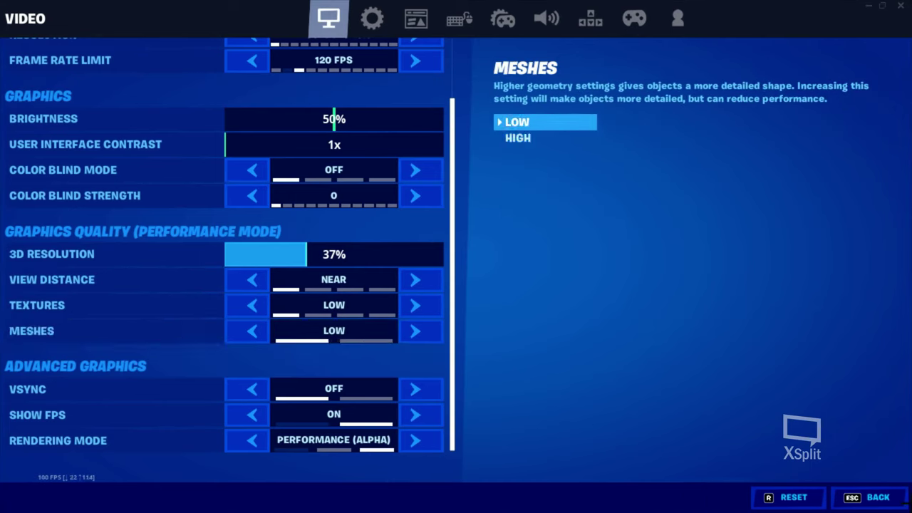
{"action": "key", "text": "Escape"}
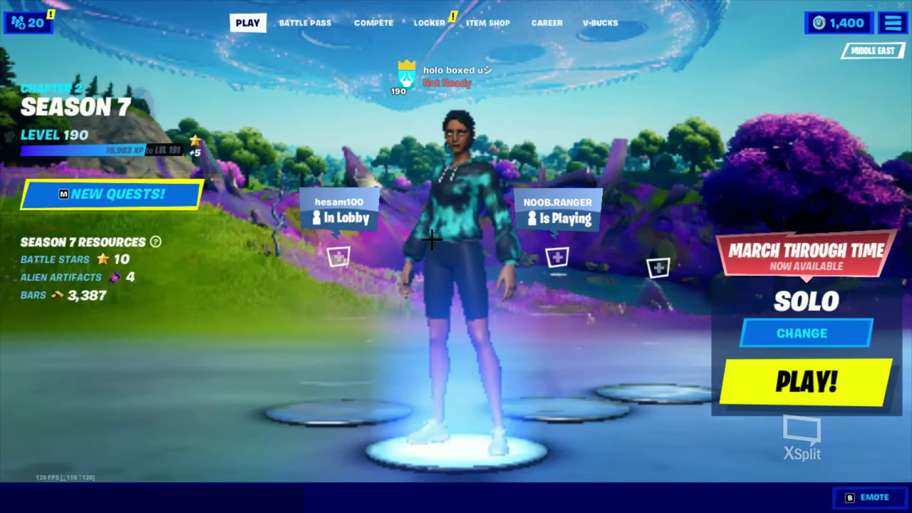
{"action": "left_click", "coordinate": [416, 292]}
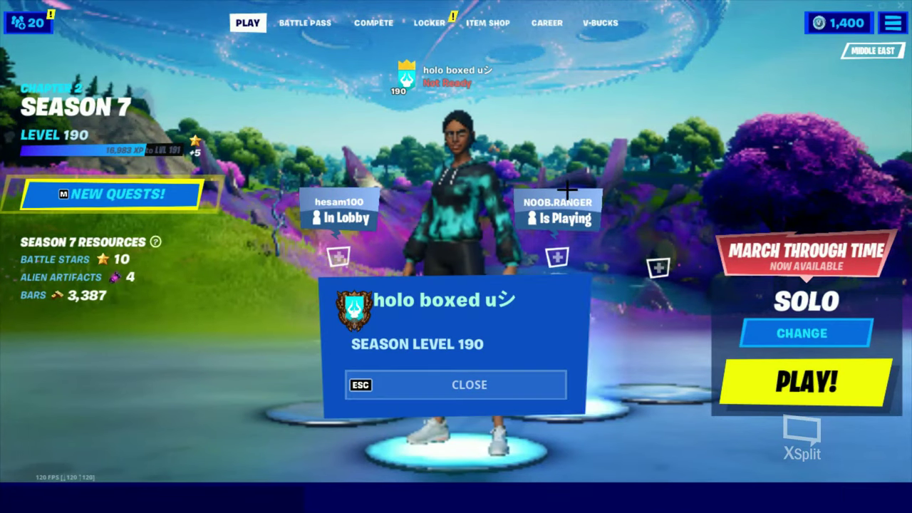
{"action": "left_click", "coordinate": [489, 381]}
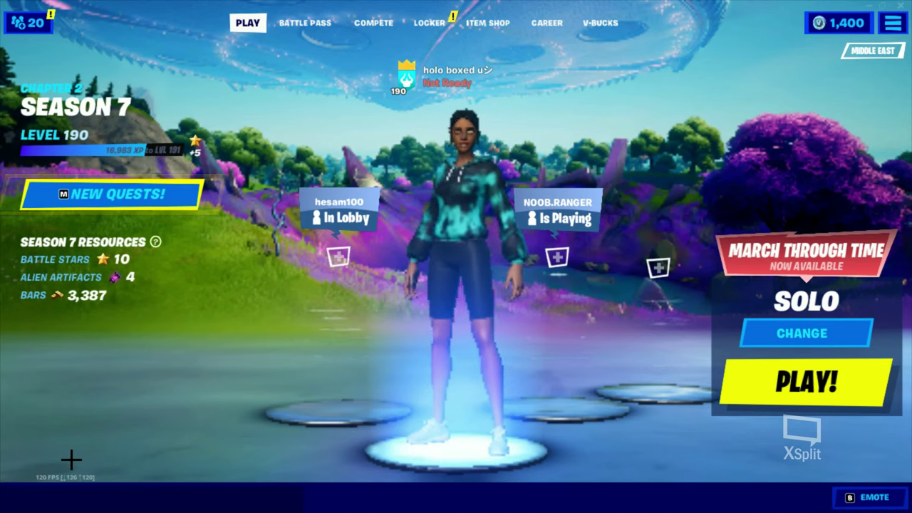
Exit the Epic Games Launcher from the hidden system tray icons
{"action": "key", "text": "super"}
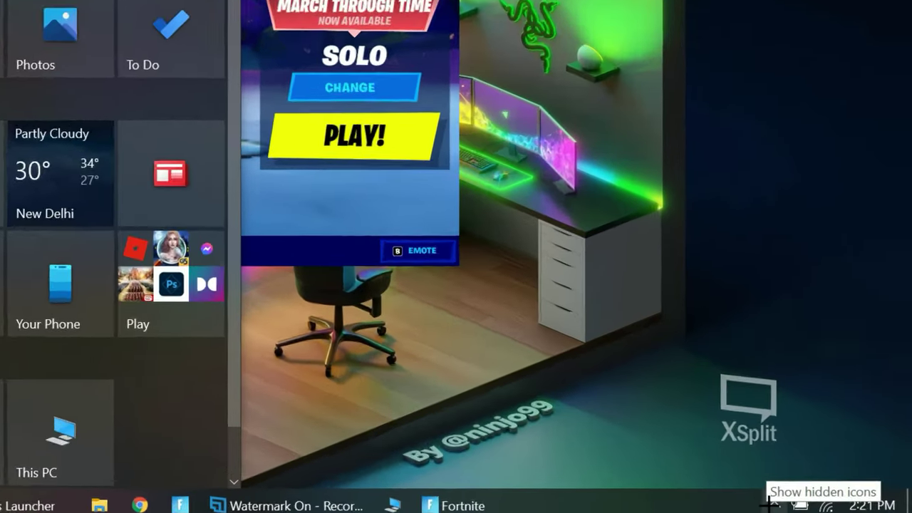
{"action": "left_click", "coordinate": [821, 502]}
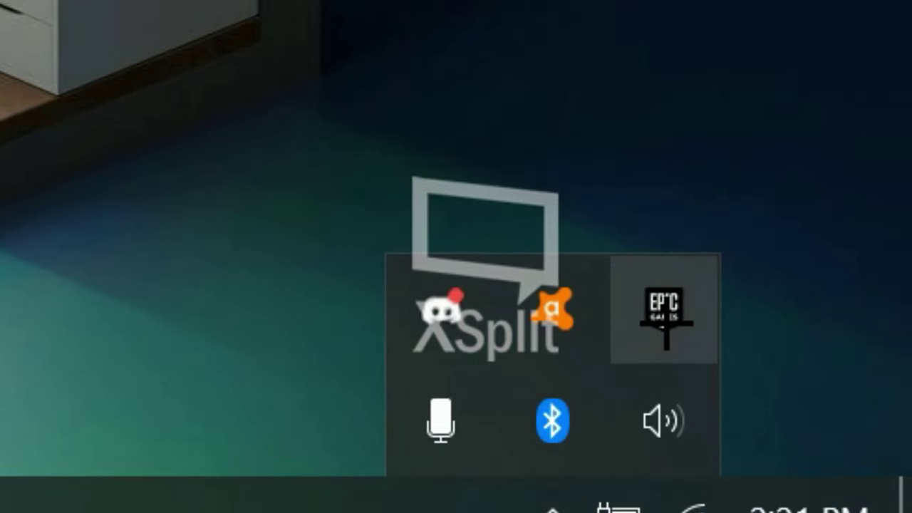
{"action": "right_click", "coordinate": [659, 310]}
{"action": "left_click", "coordinate": [638, 290]}
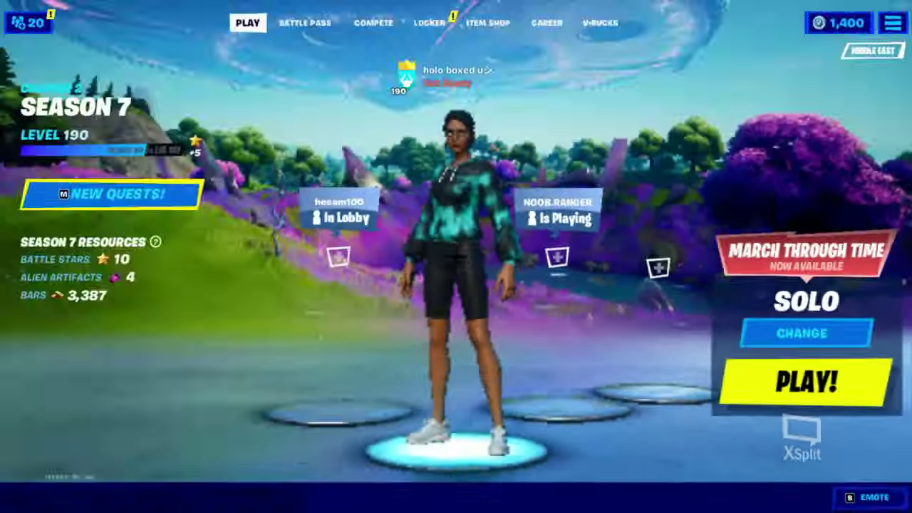